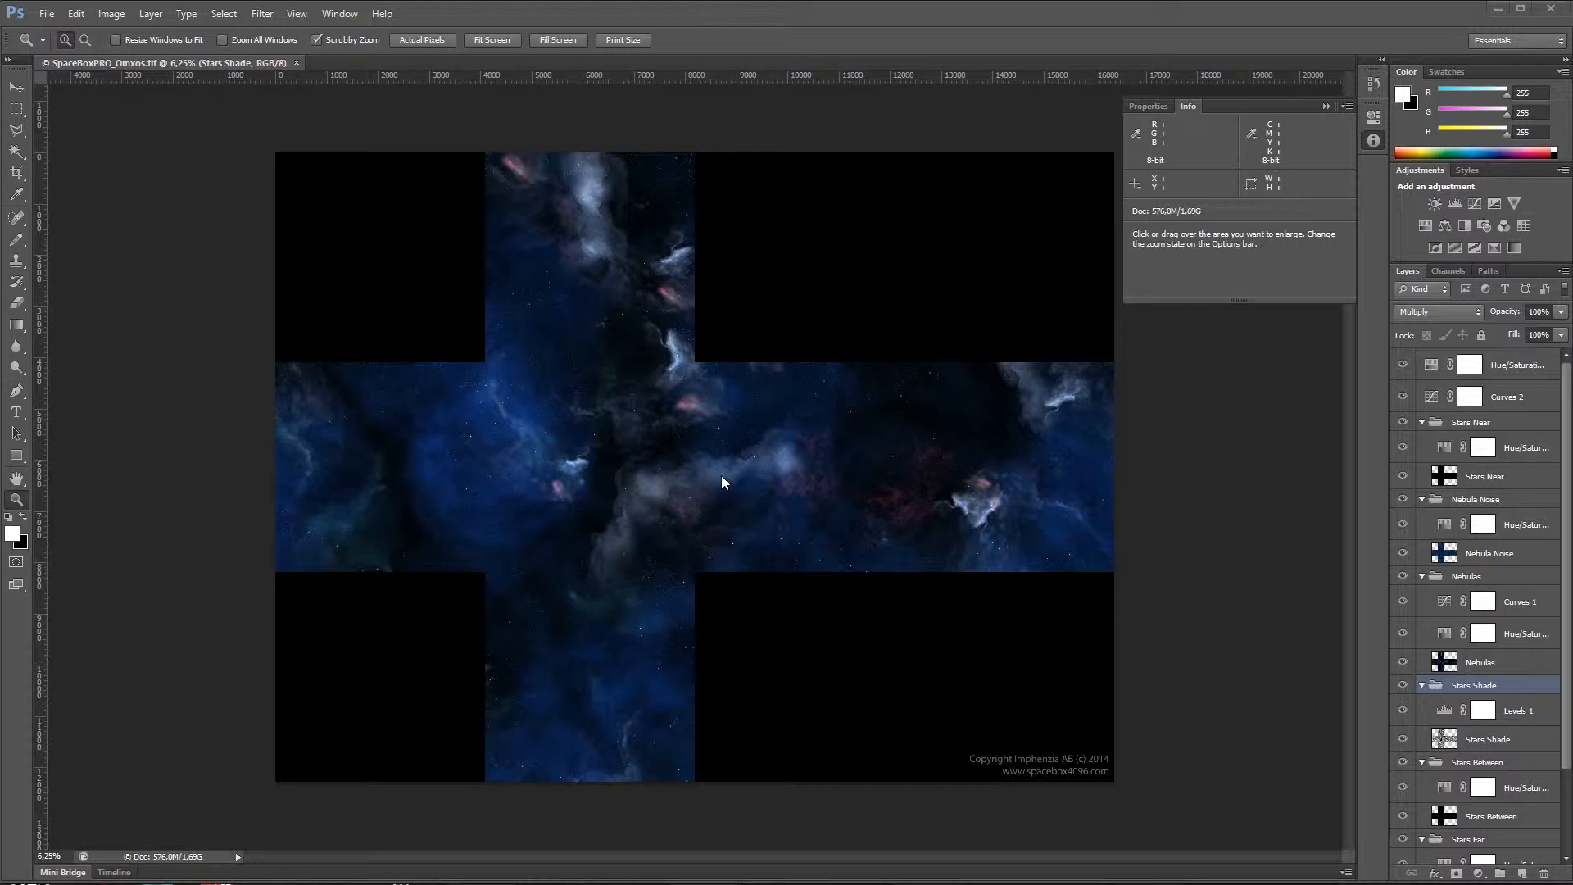
- Run the SpaceBoxPRO-to-SpaceBoxHD-Layers.jsx script on the open cube map to build a six-layer image
click(48, 12)
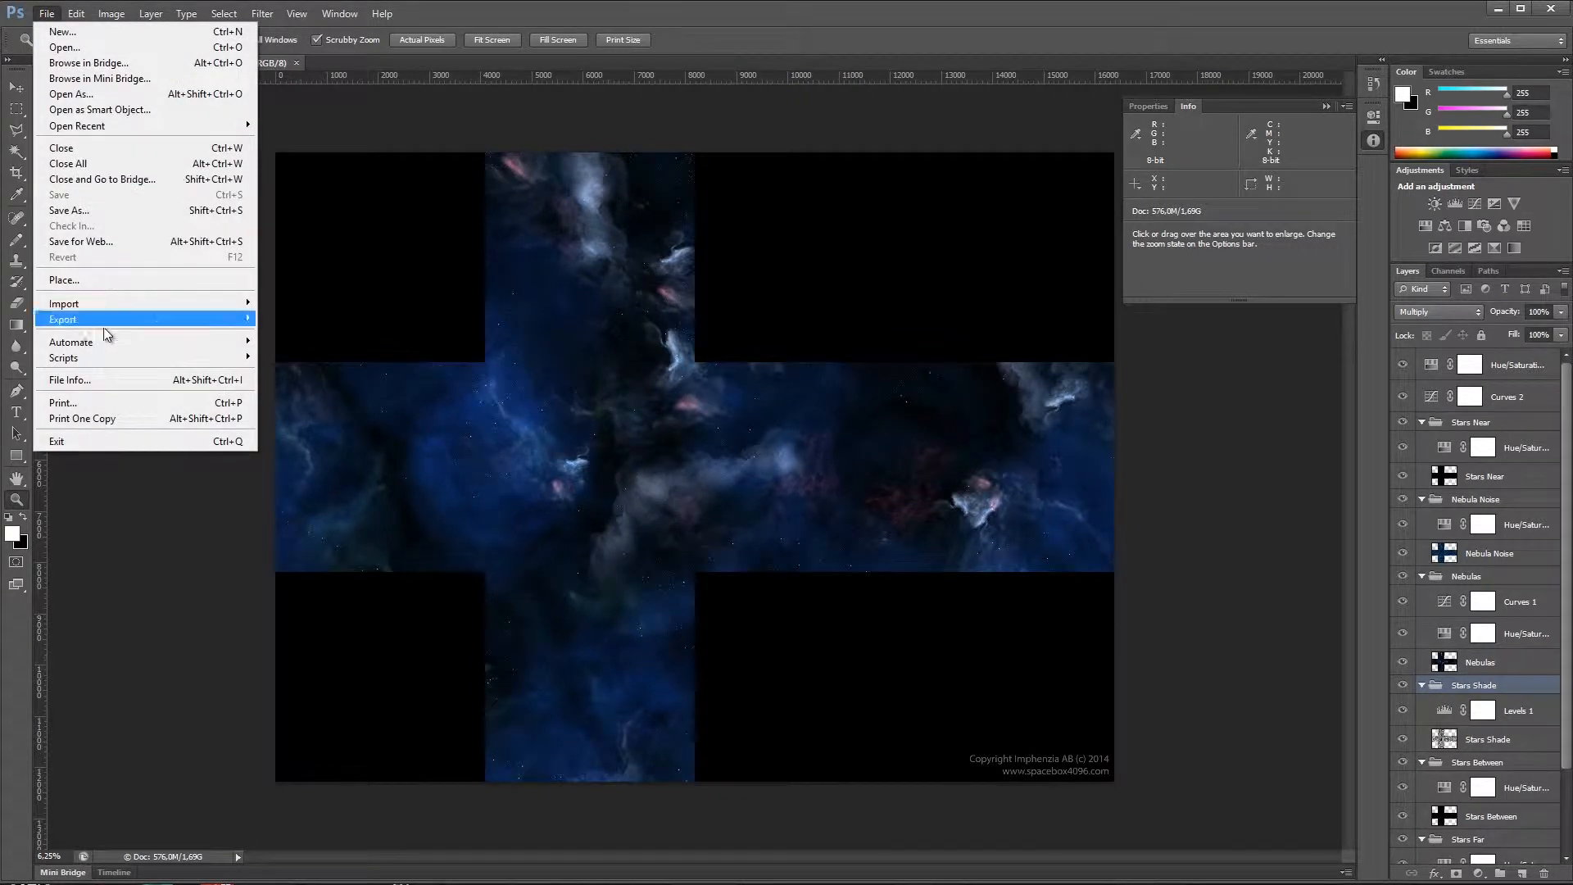
mouse_move(97, 362)
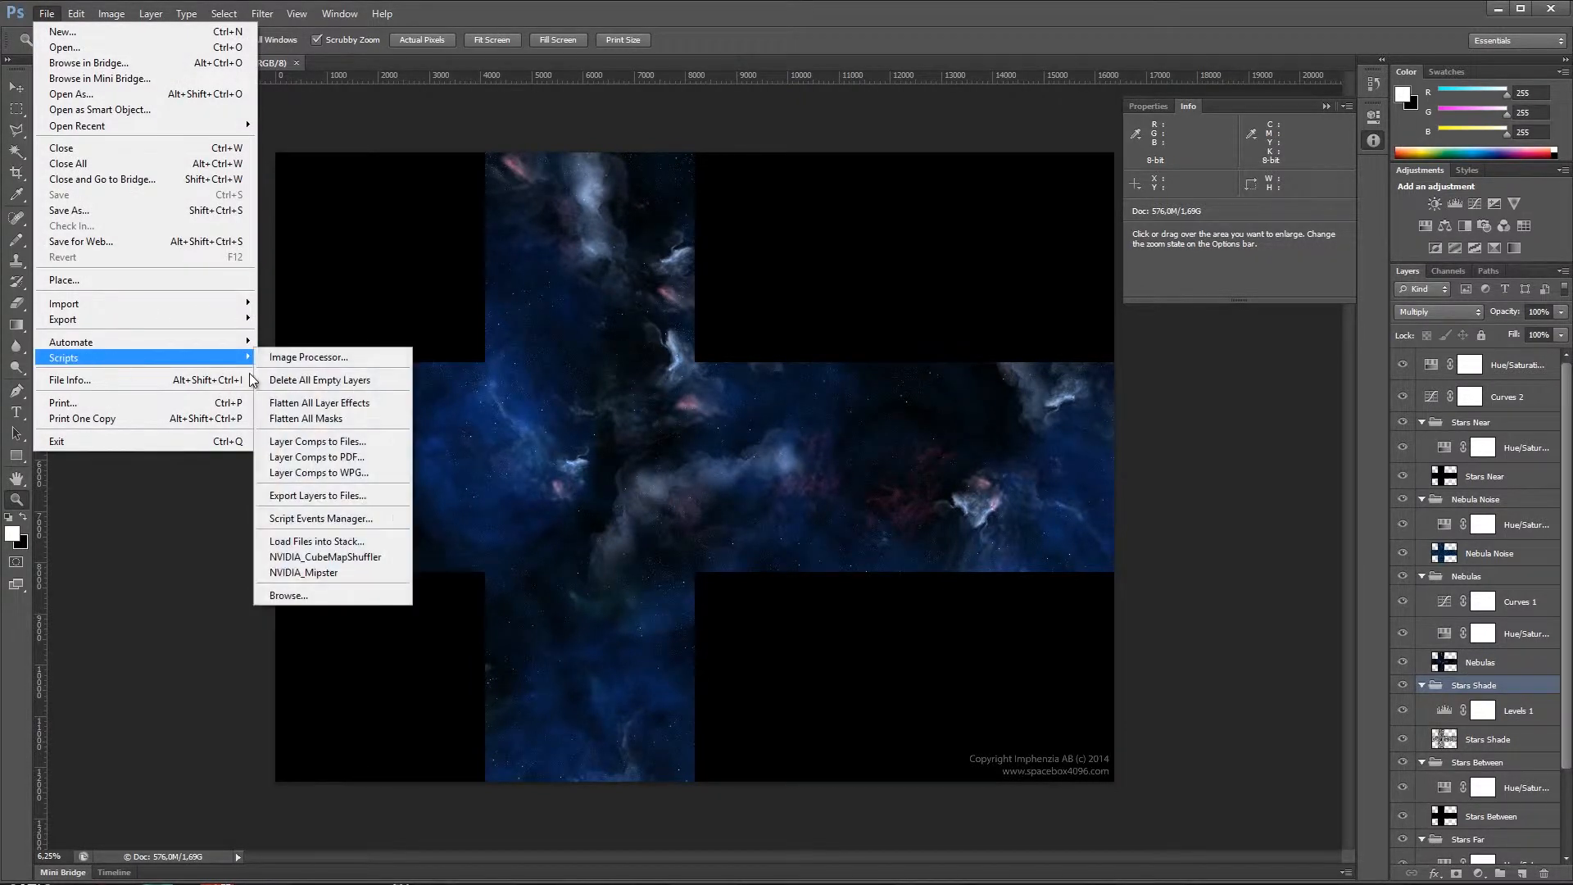
click(323, 594)
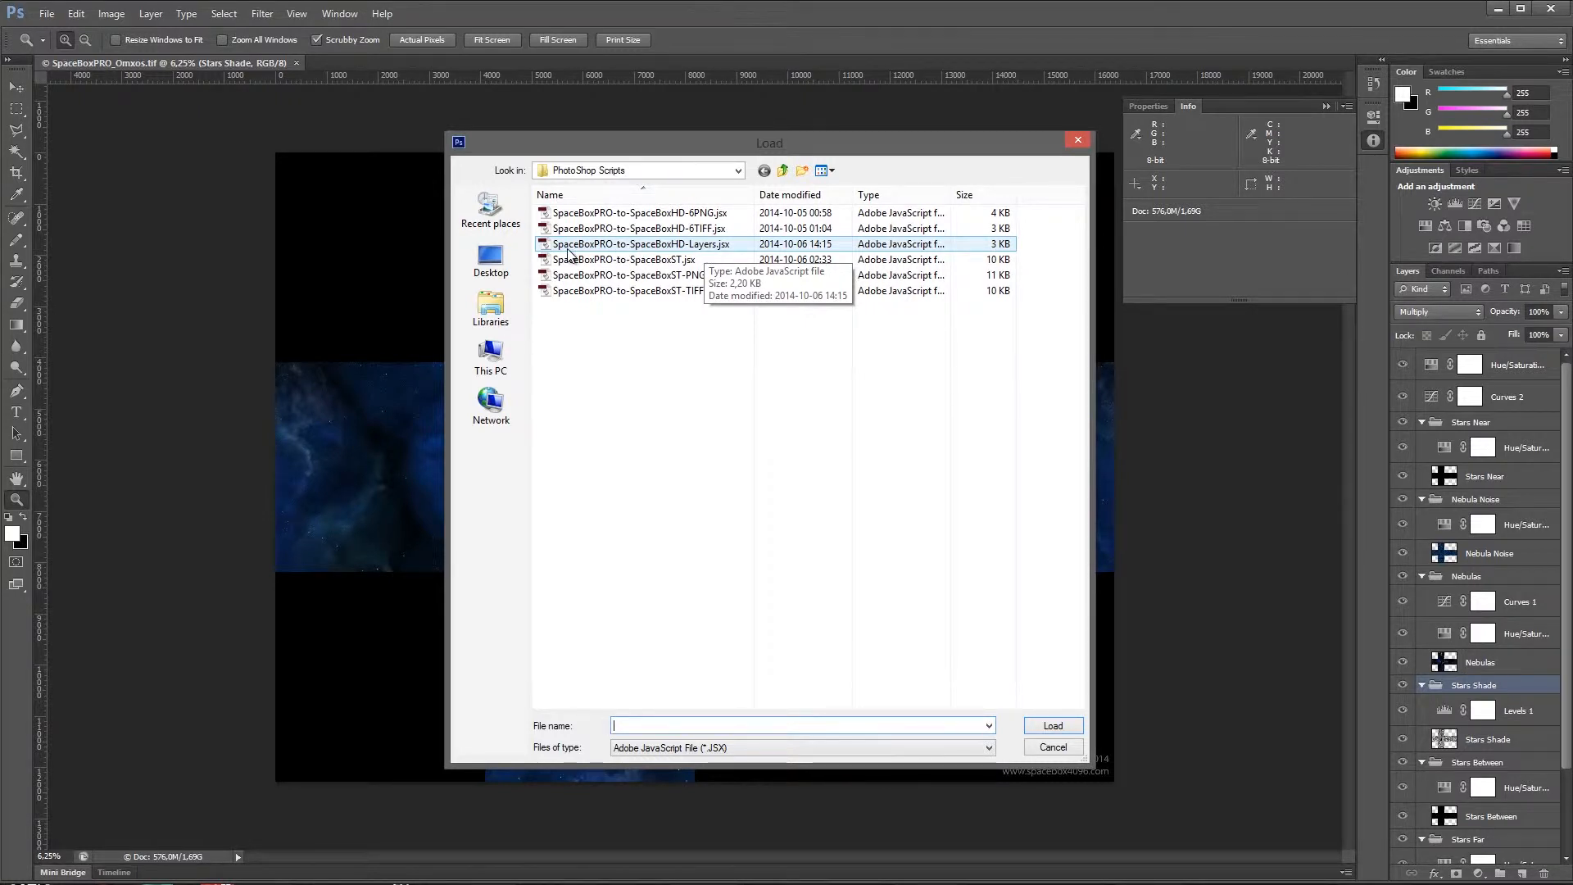
double_click(695, 252)
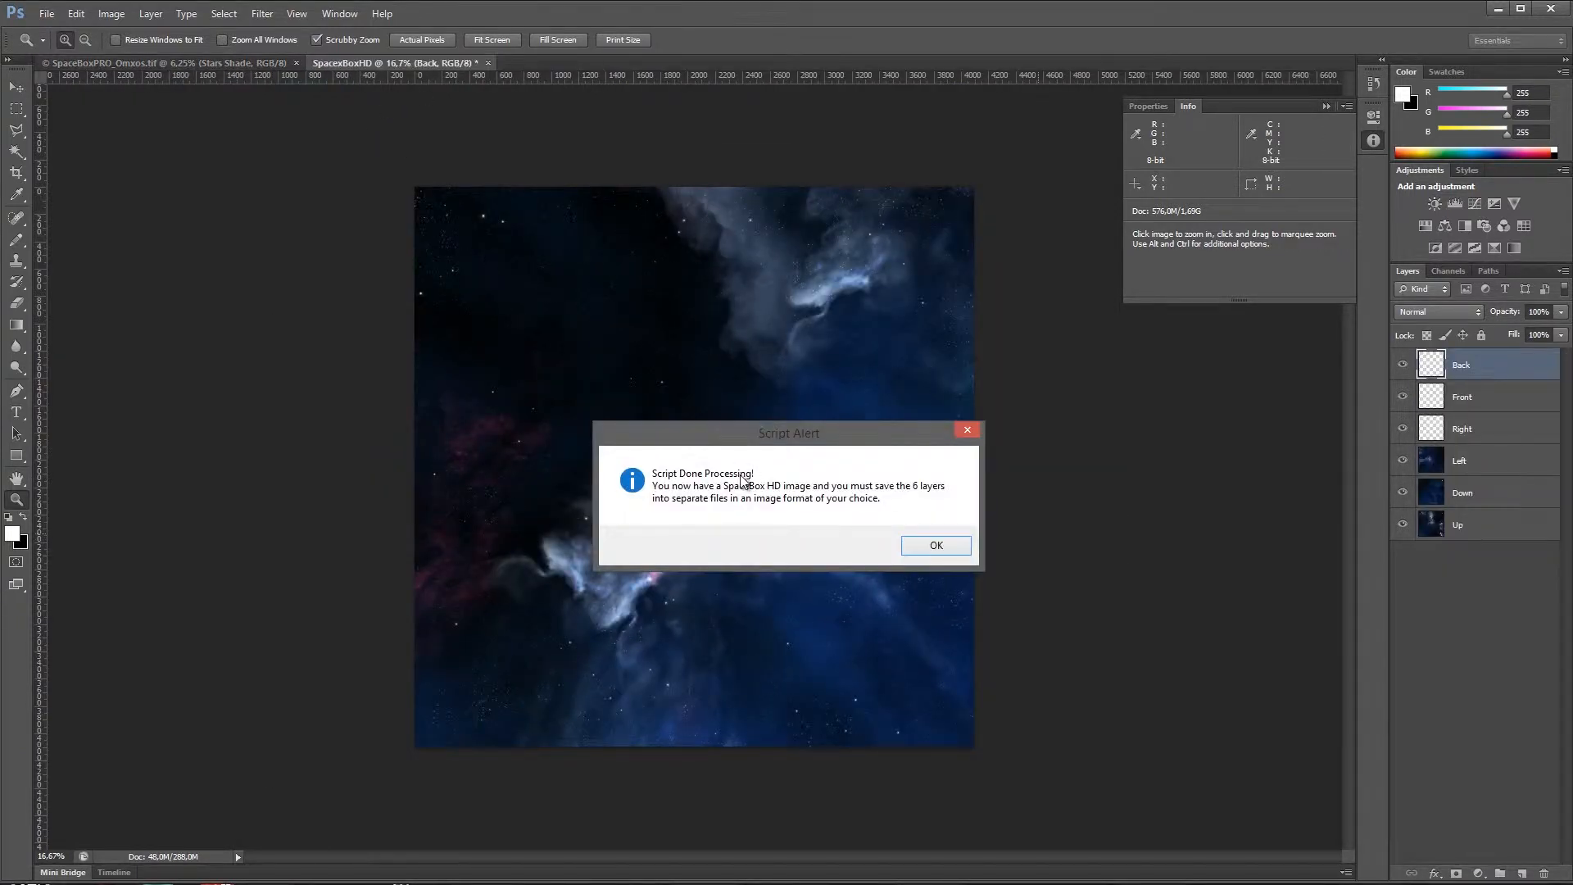
click(933, 546)
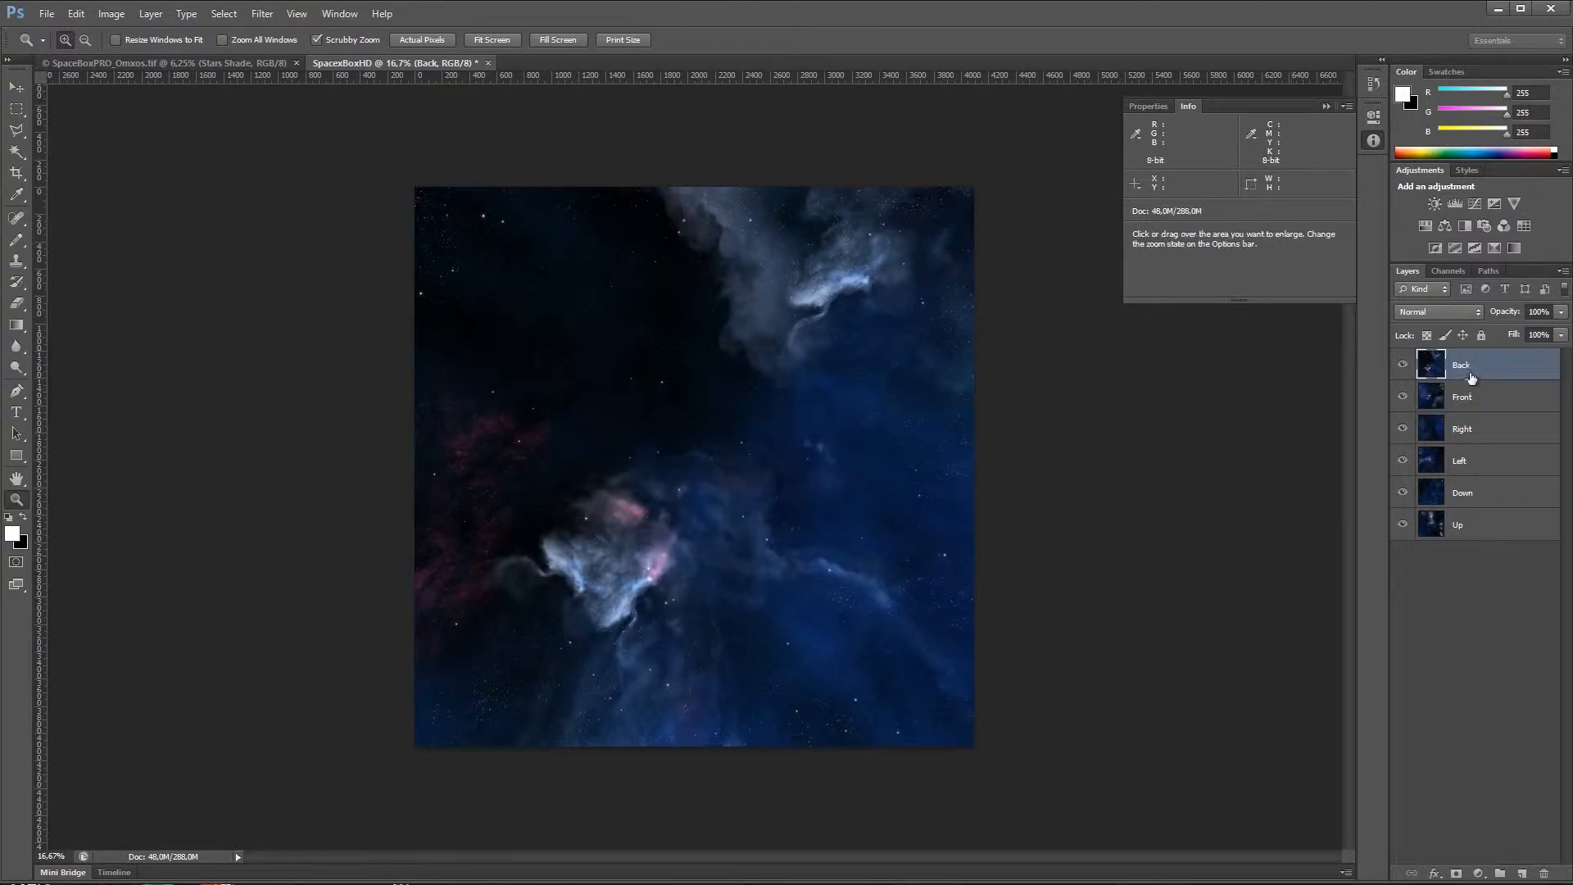
- Hide the Back, Front, Right and Left layers in turn to view the faces, and close the SpacexBoxHD document without saving
click(1402, 365)
click(1403, 398)
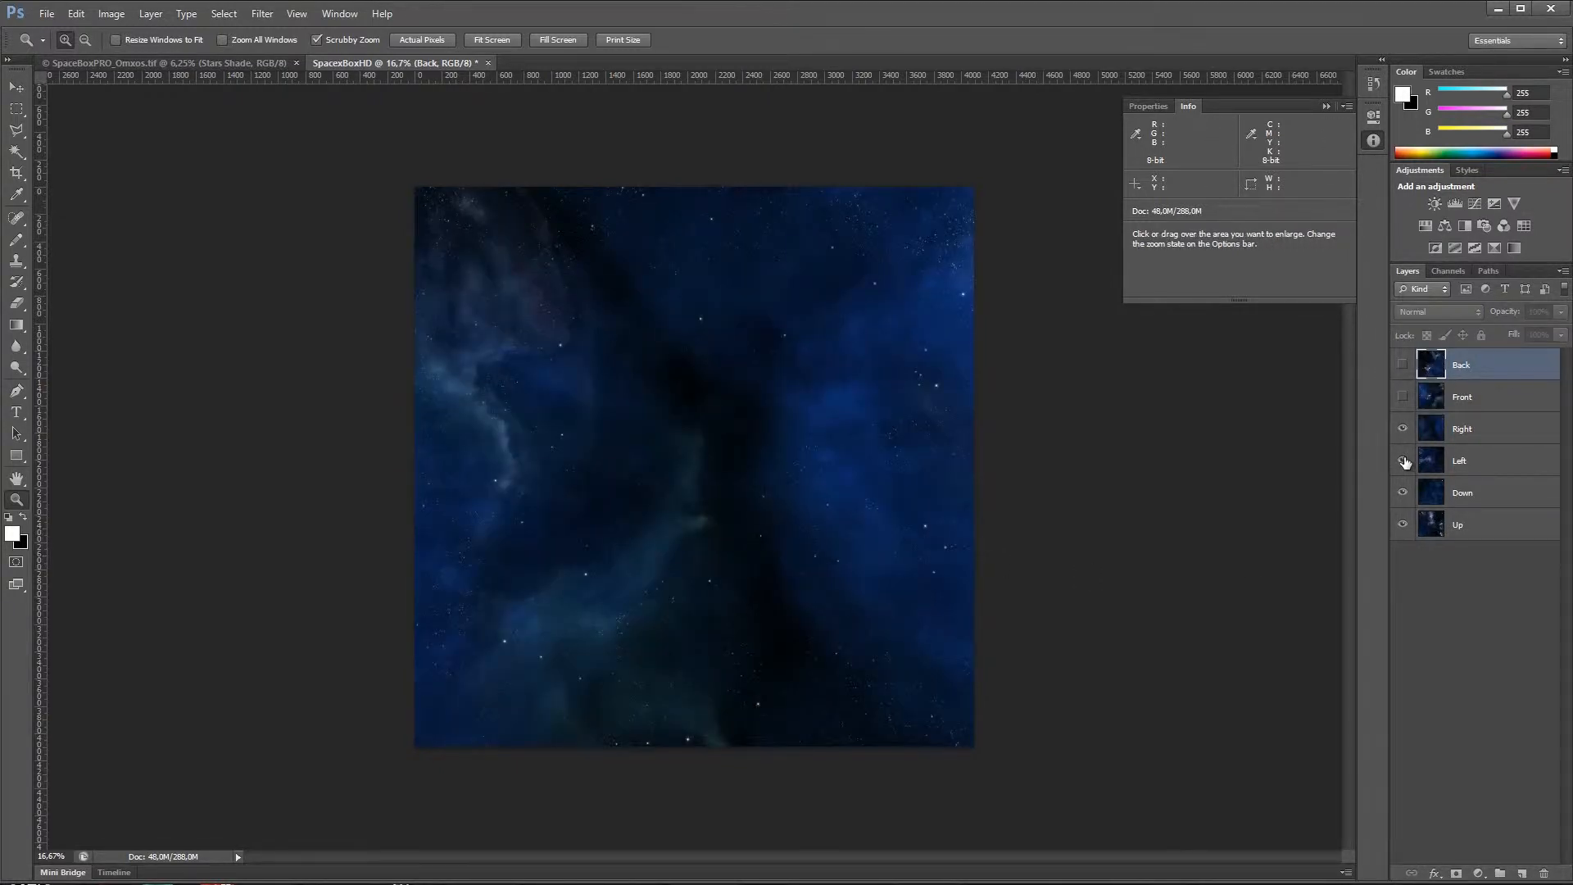
click(1403, 429)
click(1403, 461)
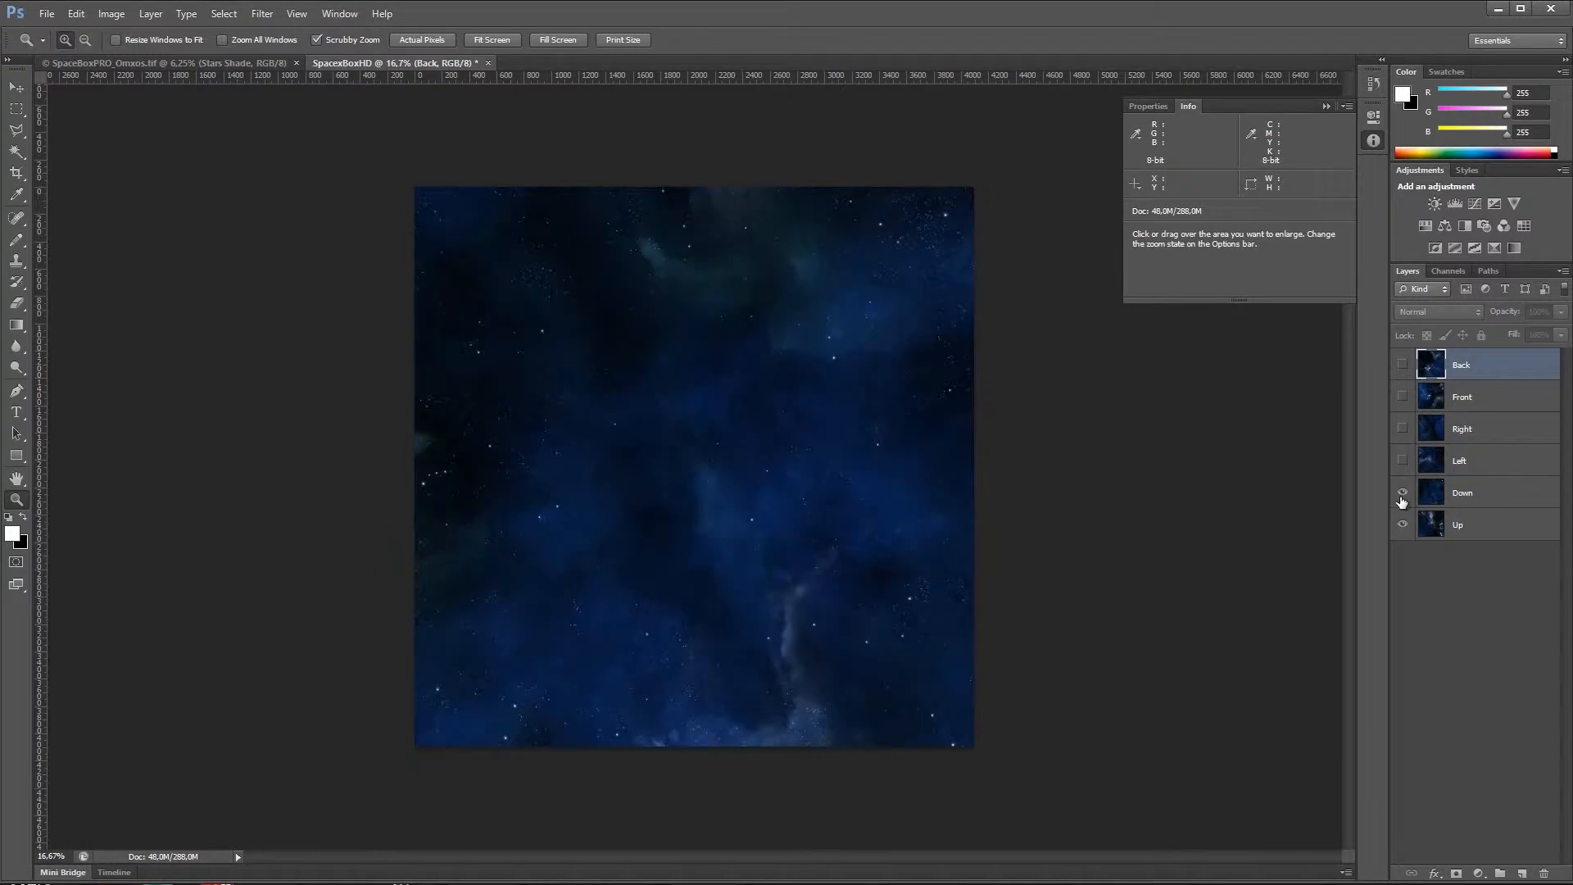
click(1403, 492)
click(1403, 494)
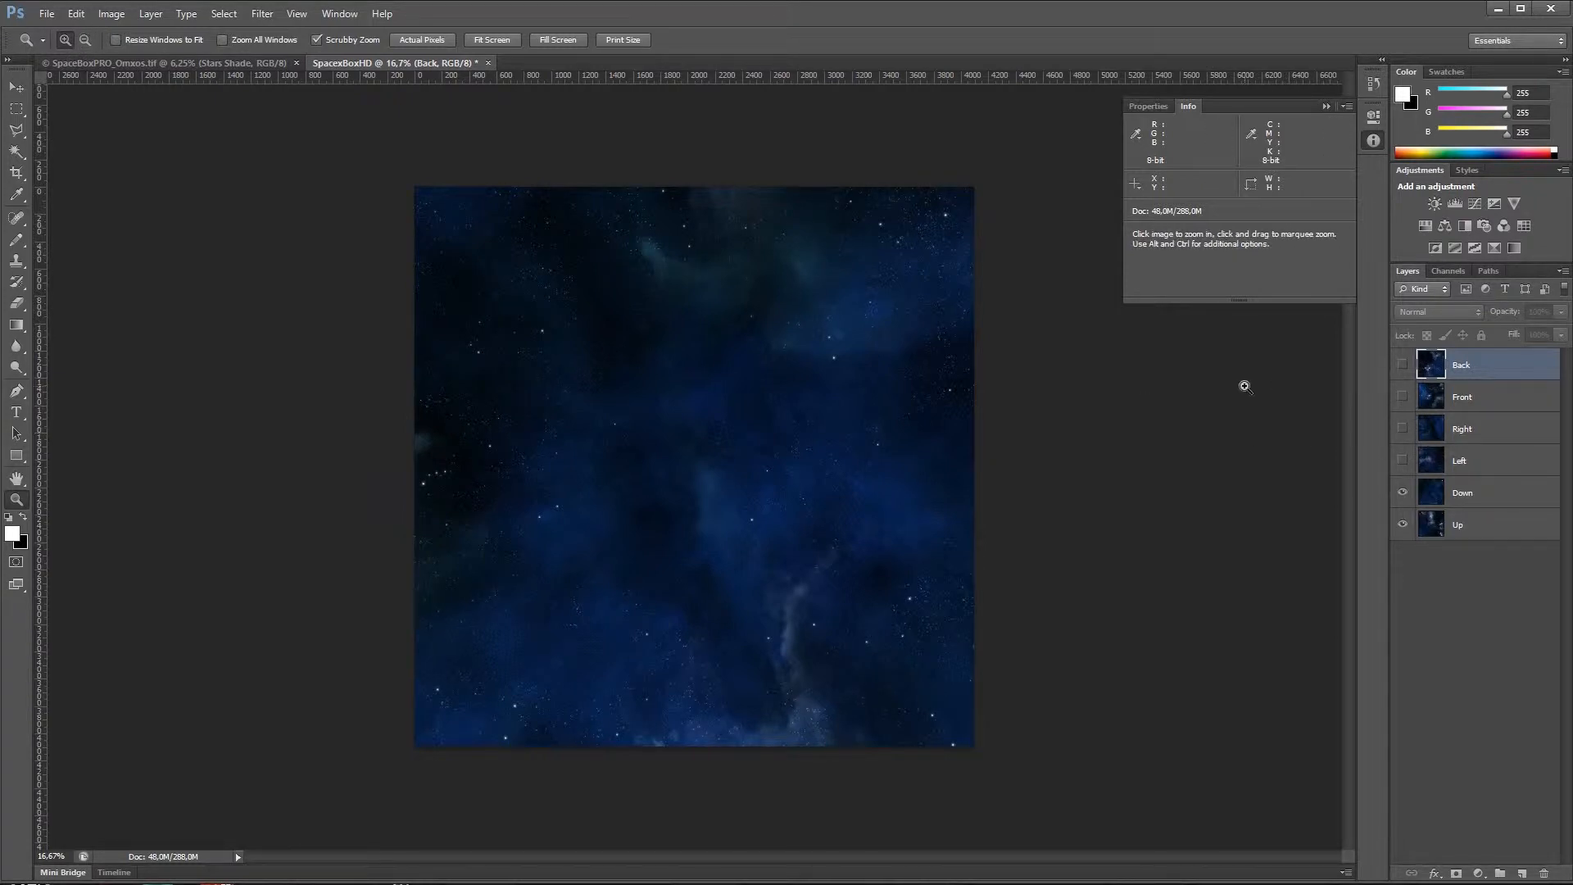
click(487, 62)
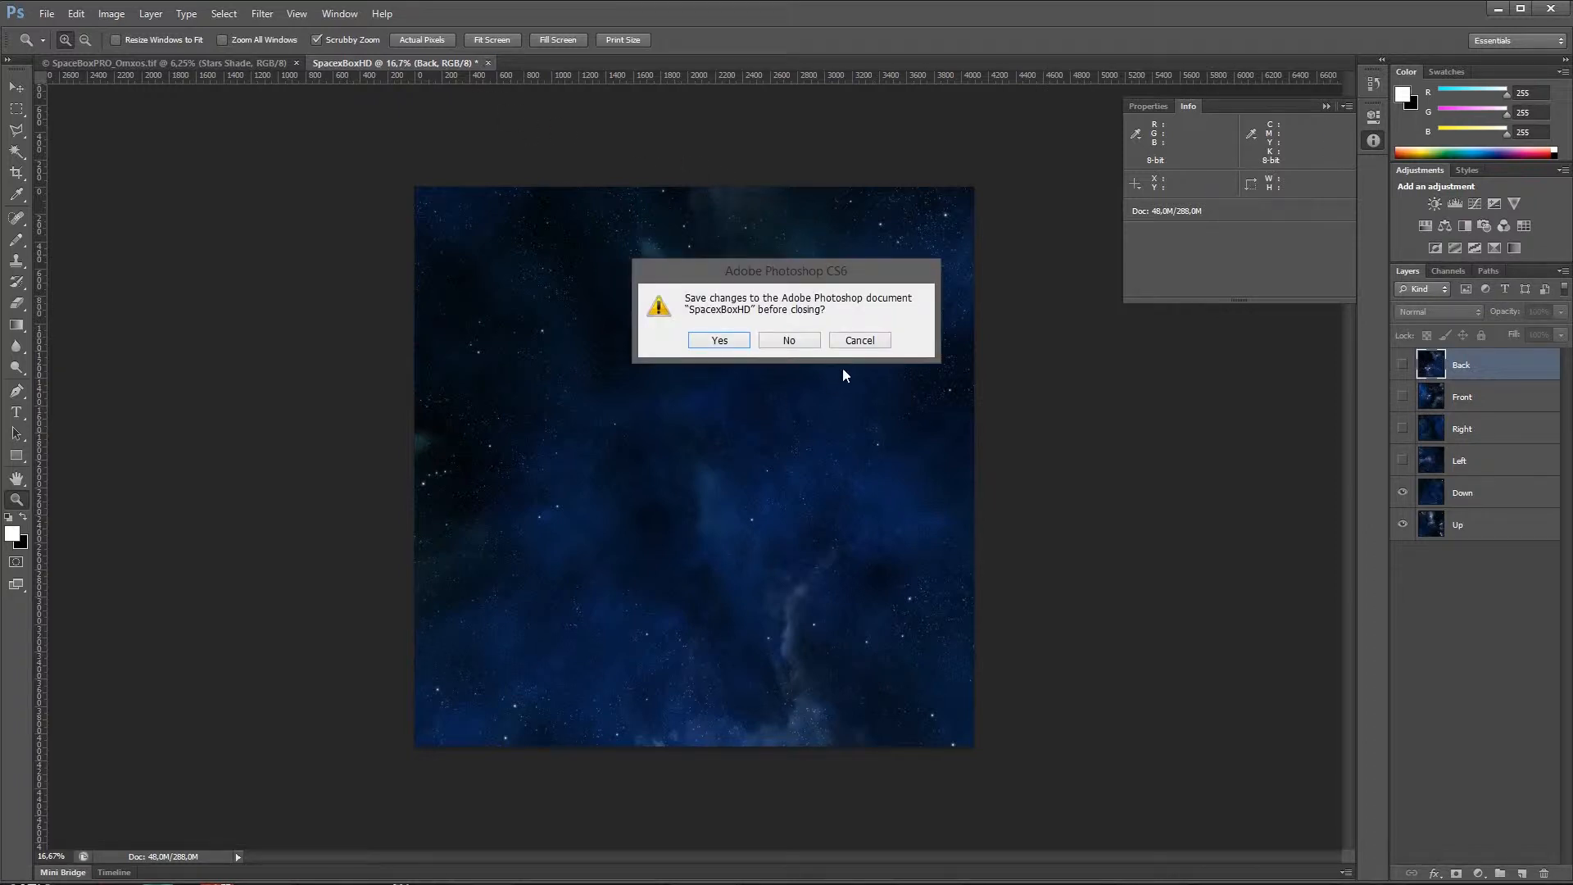
click(788, 340)
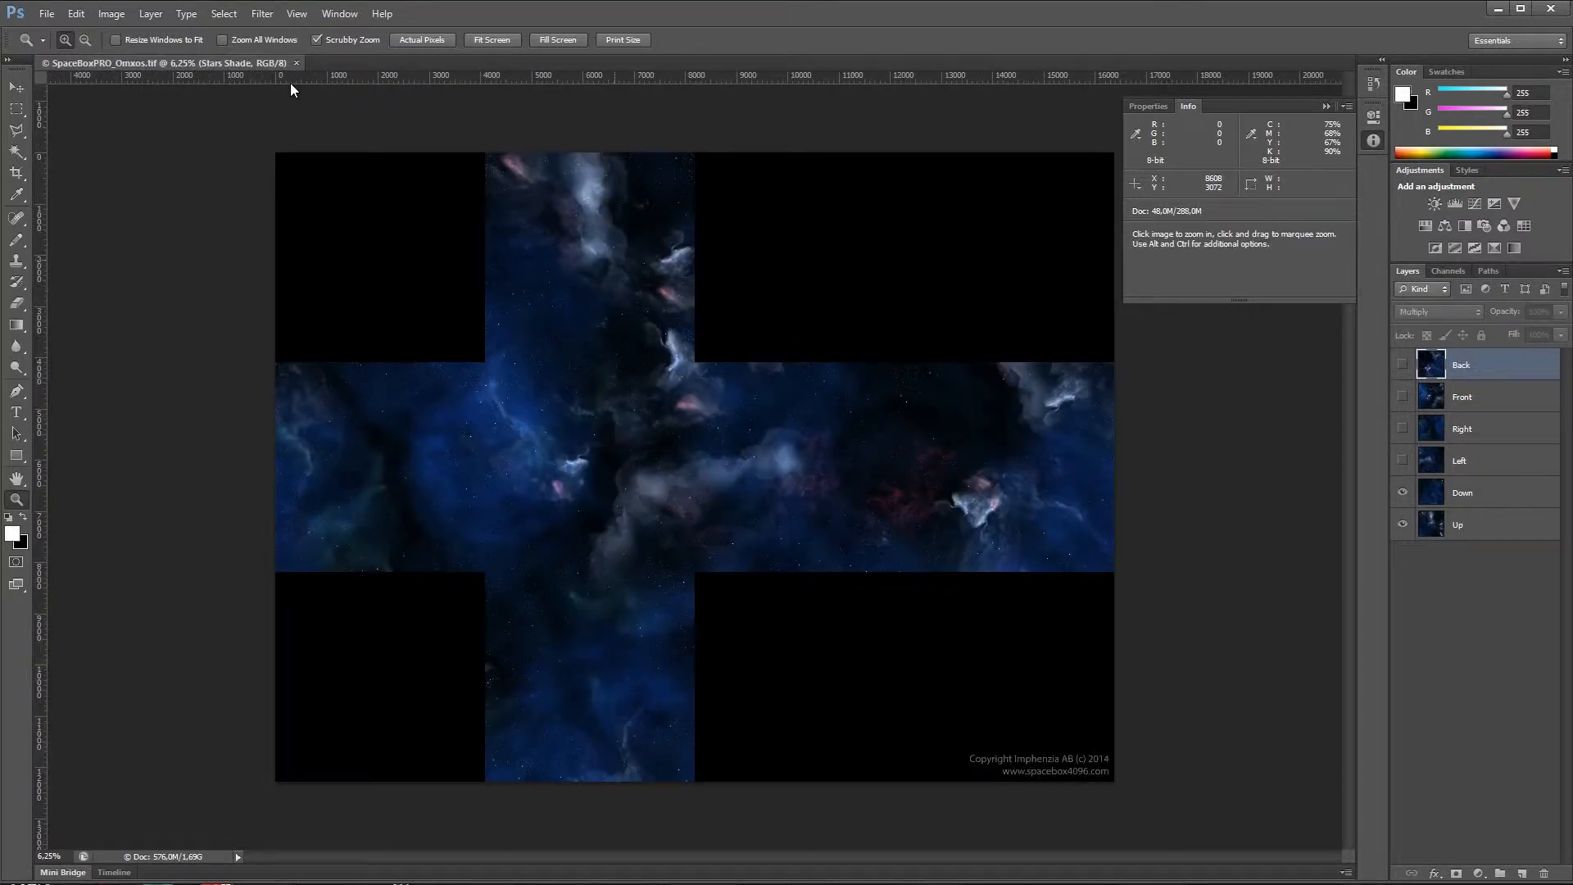
- Run the SpaceBoxPRO-to-SpaceBoxHD-6TIFF.jsx script, exporting the cube faces as separate TIFF files to the TEMP folder on the desktop
click(47, 13)
mouse_move(107, 358)
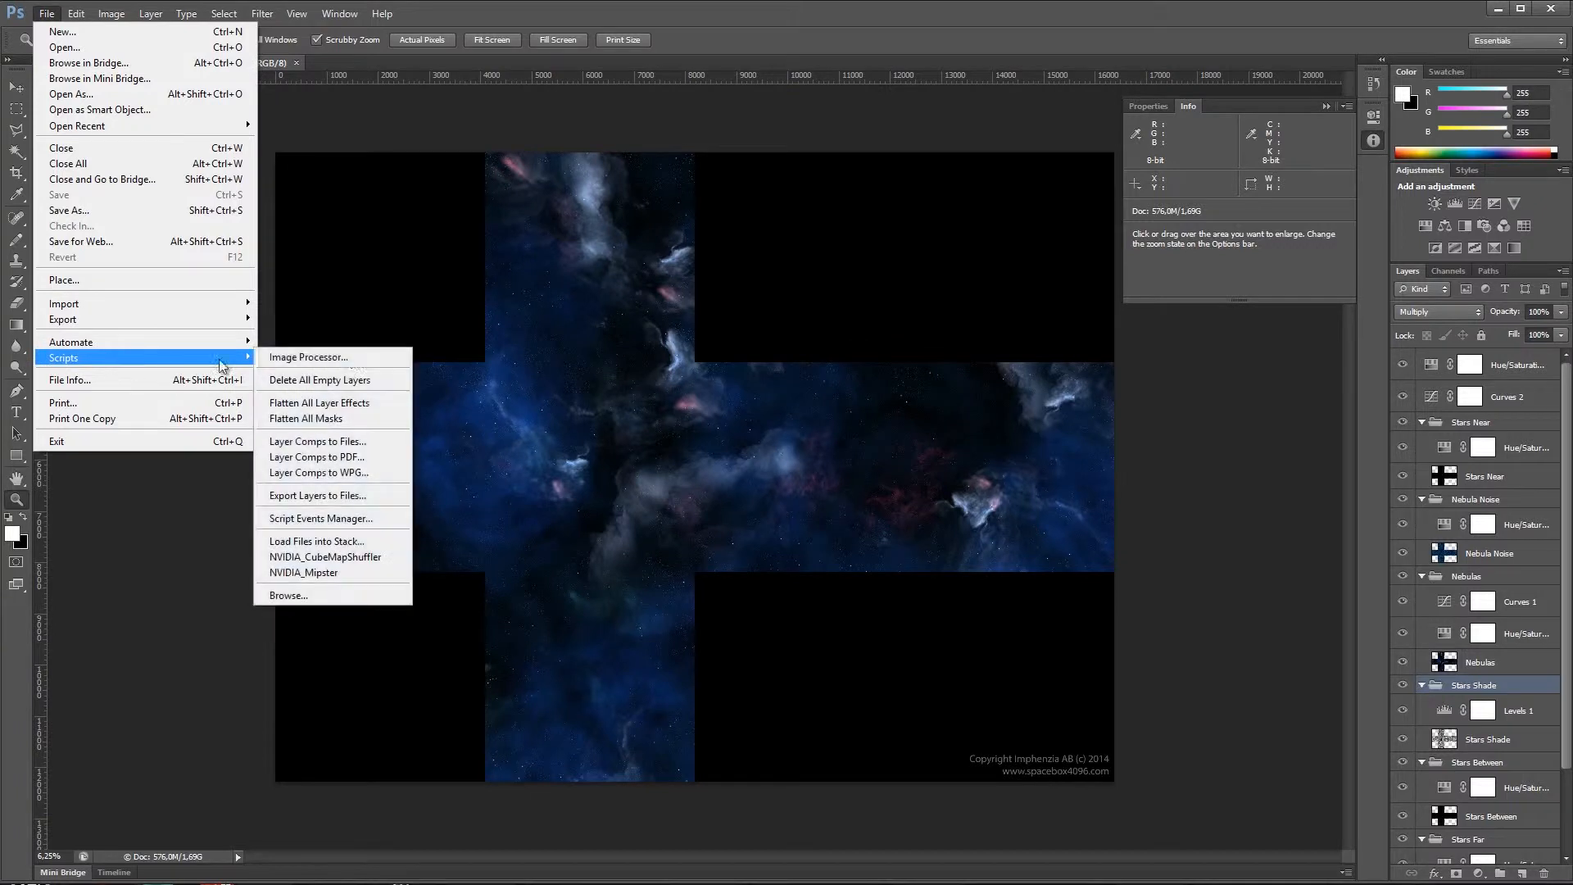
click(327, 596)
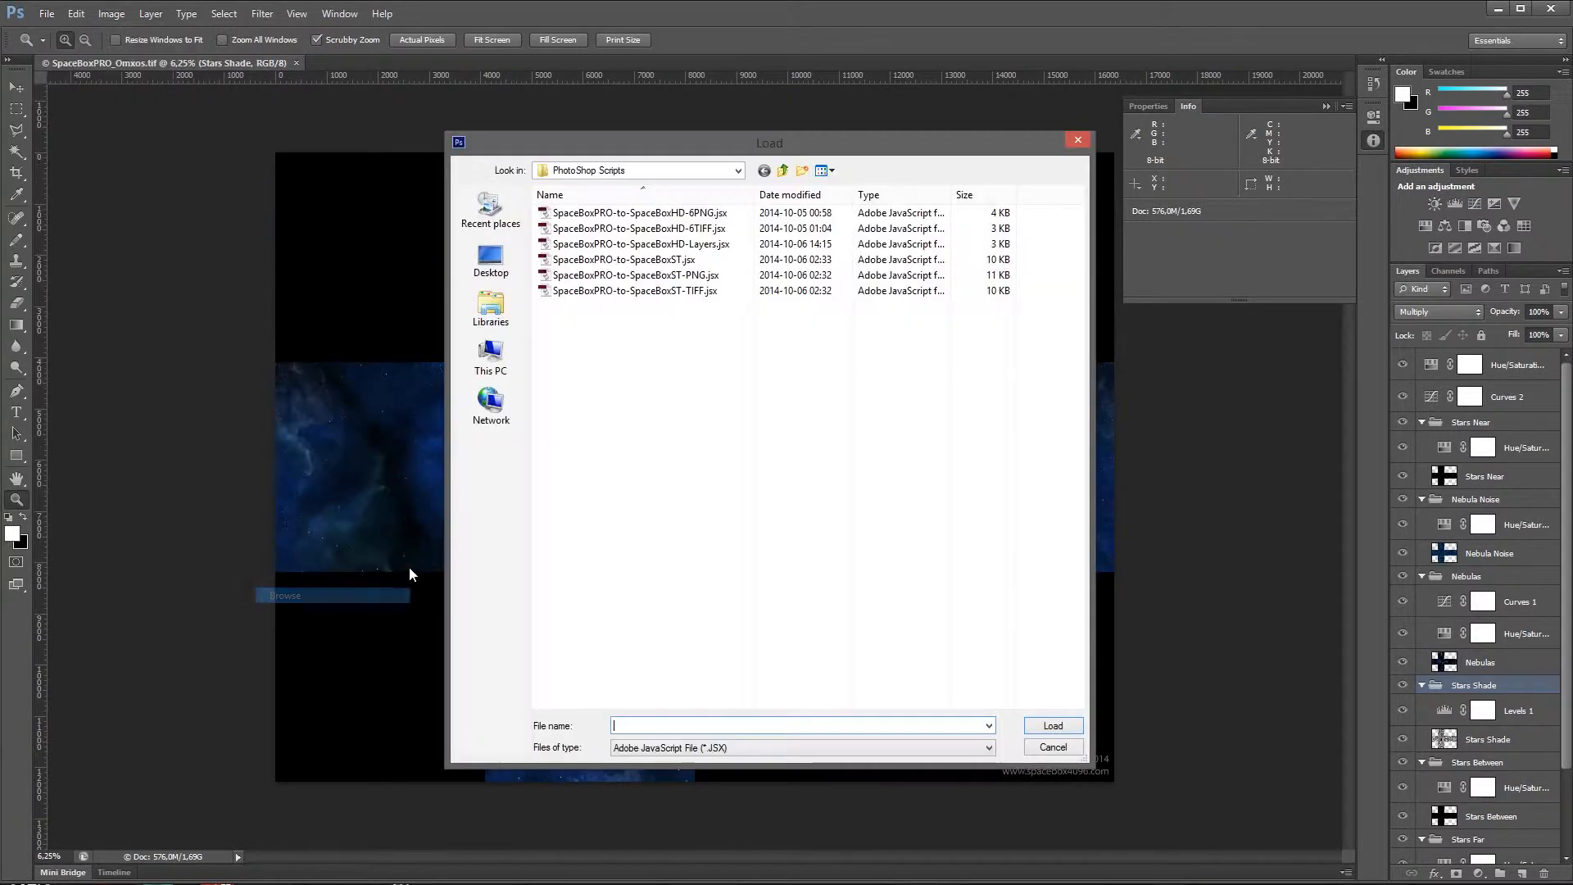
double_click(693, 233)
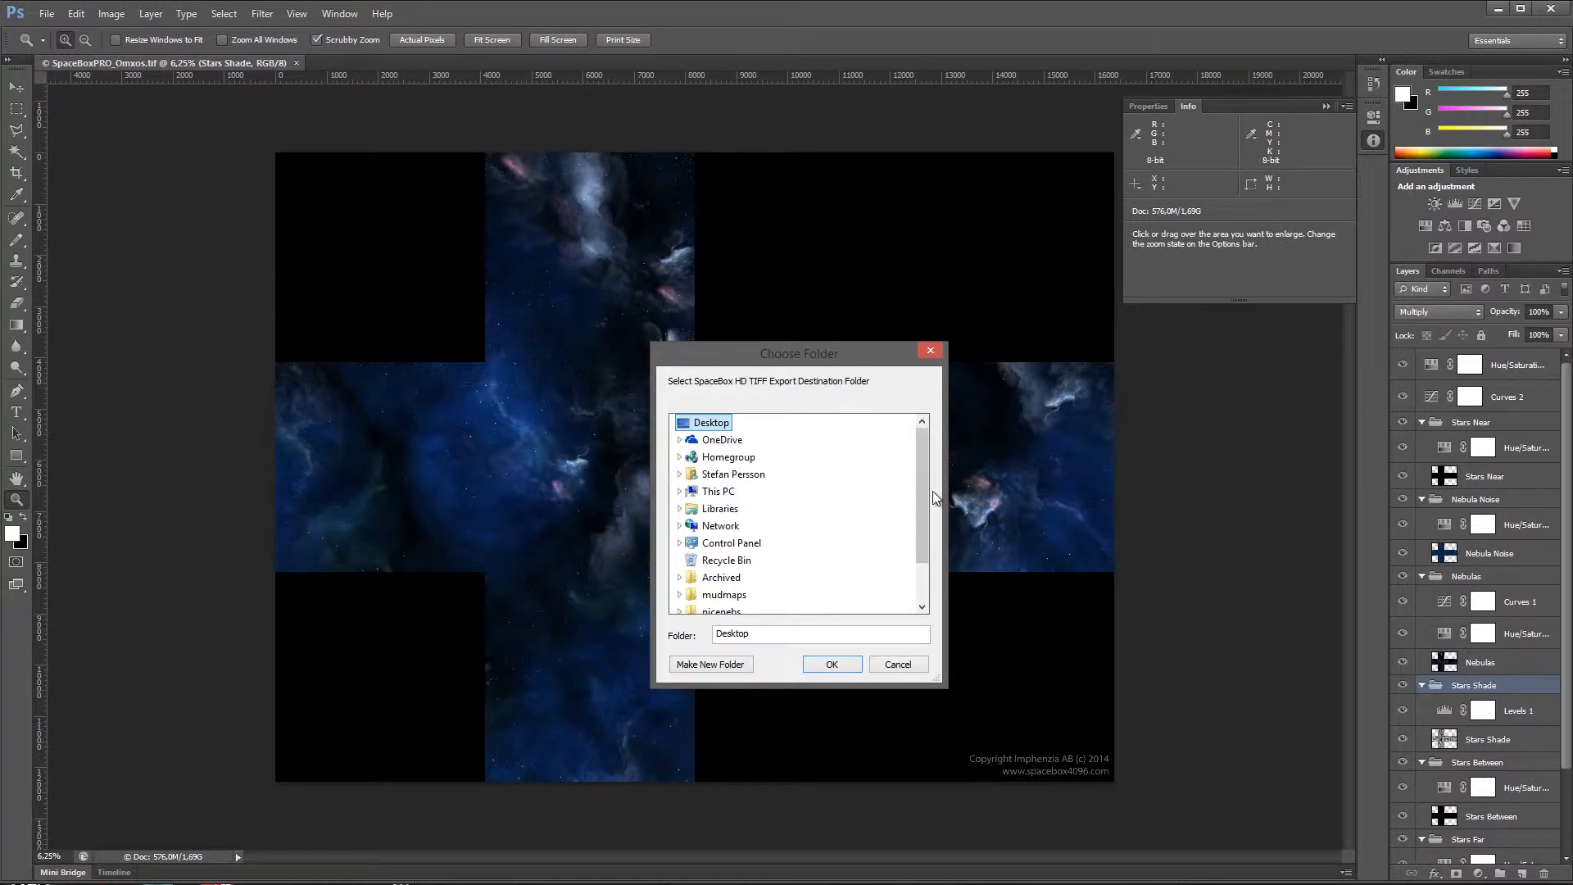
scroll(922, 488, down, 1)
click(715, 595)
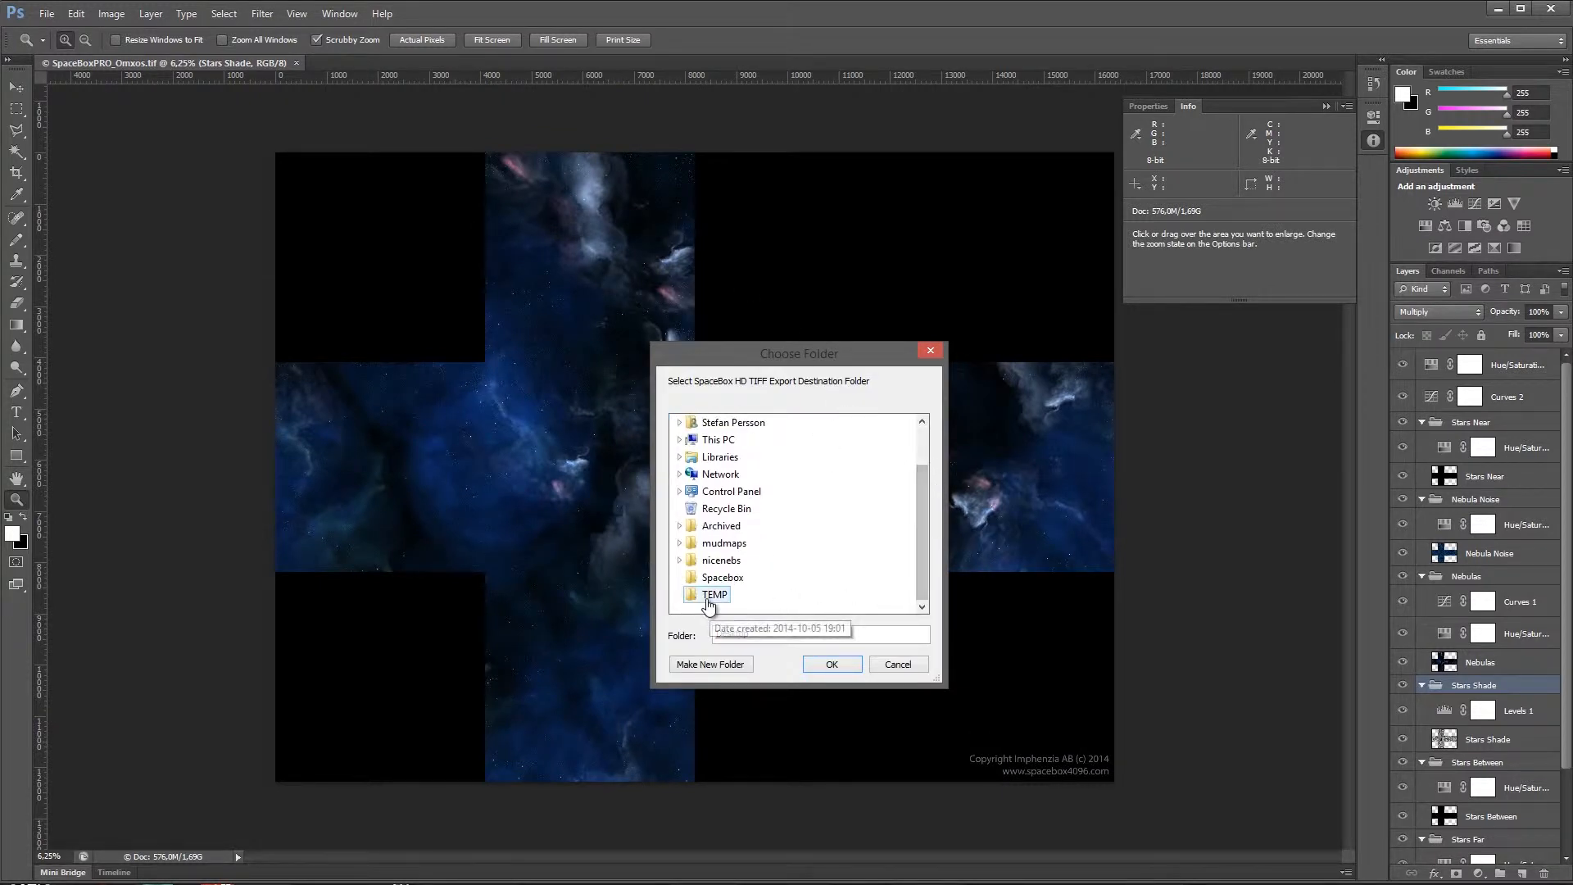
click(844, 668)
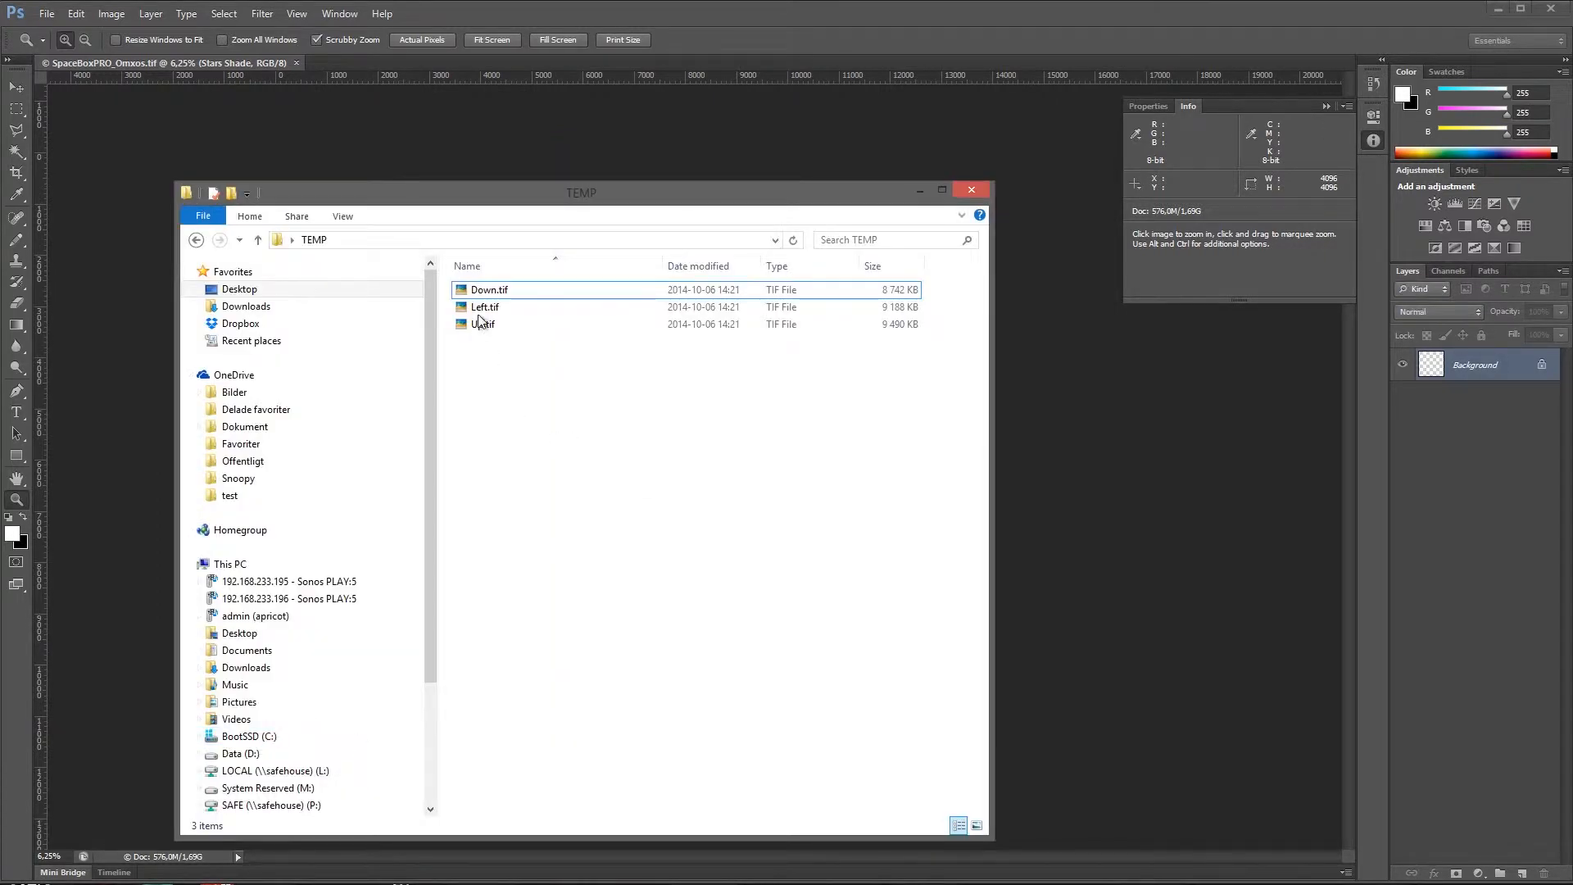
drag(603, 194, 843, 193)
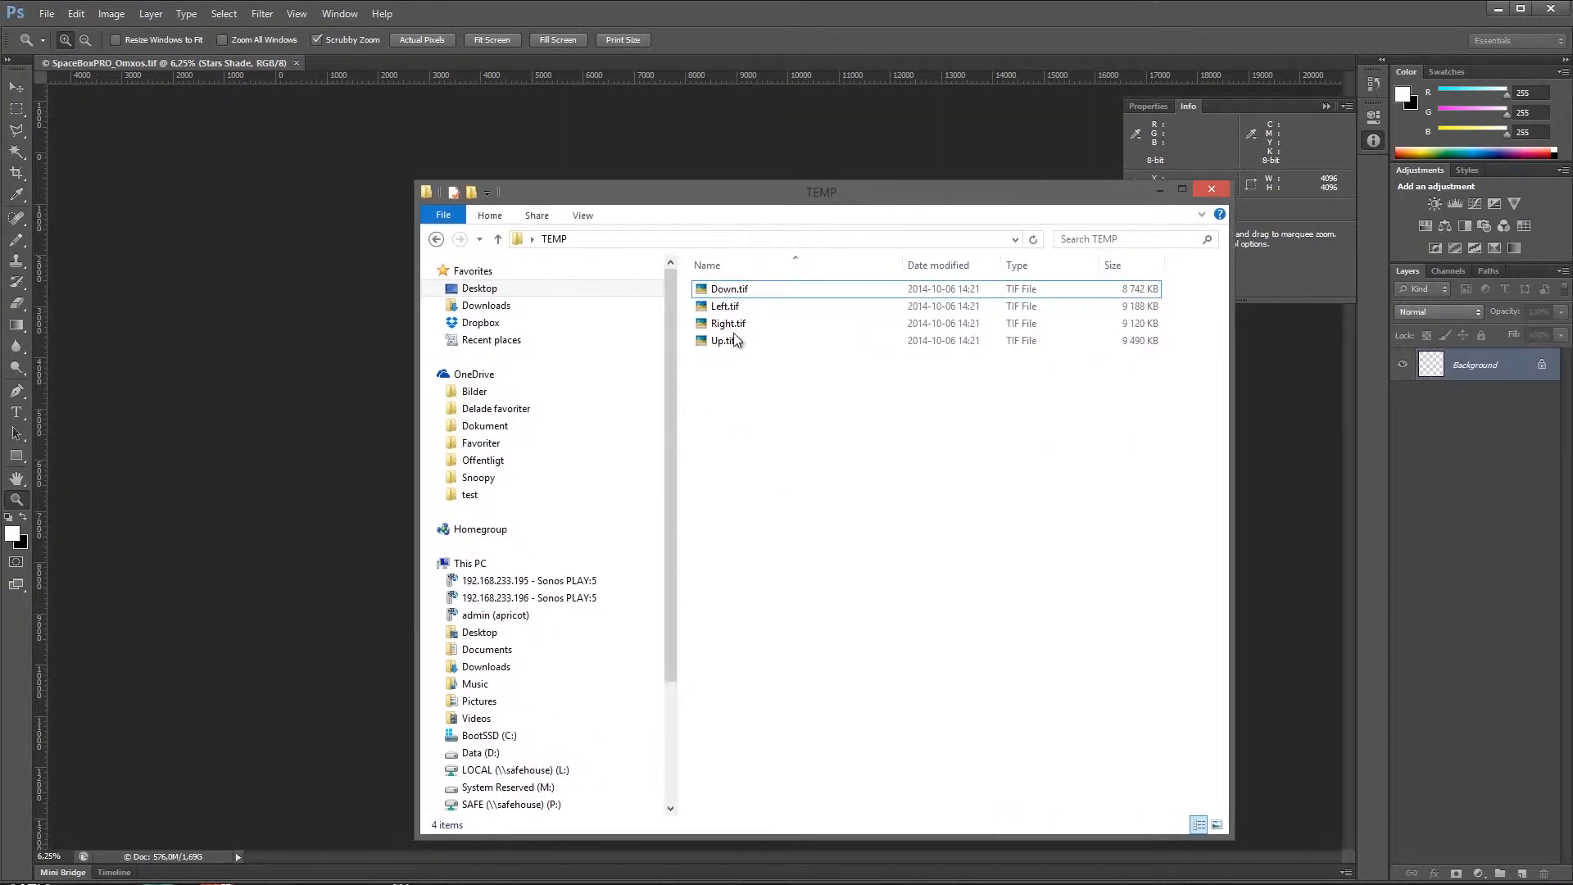
click(756, 285)
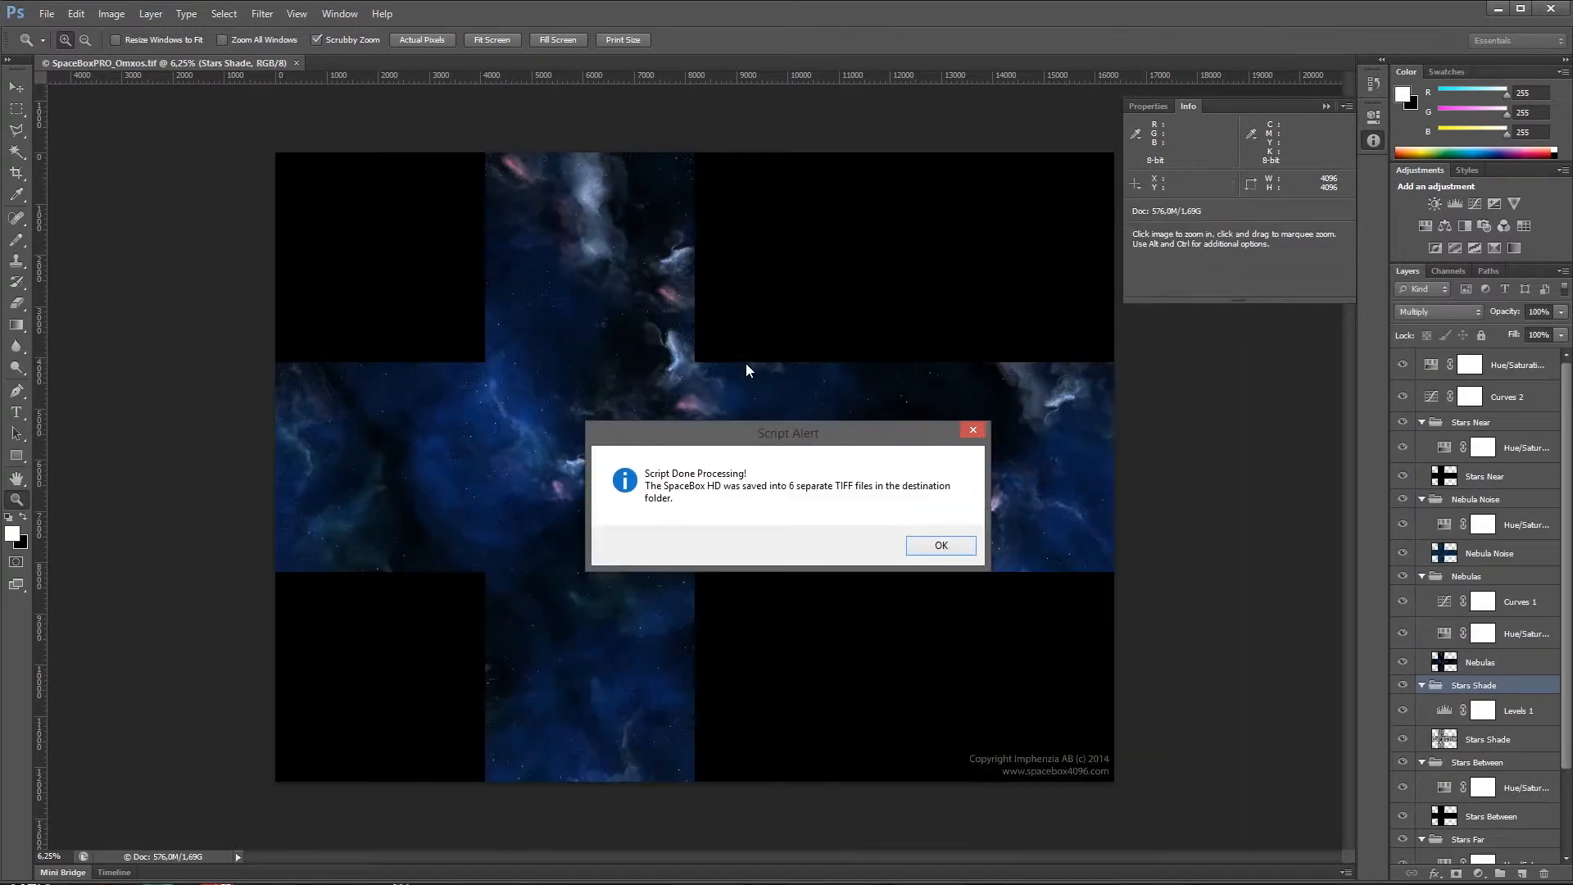
click(939, 546)
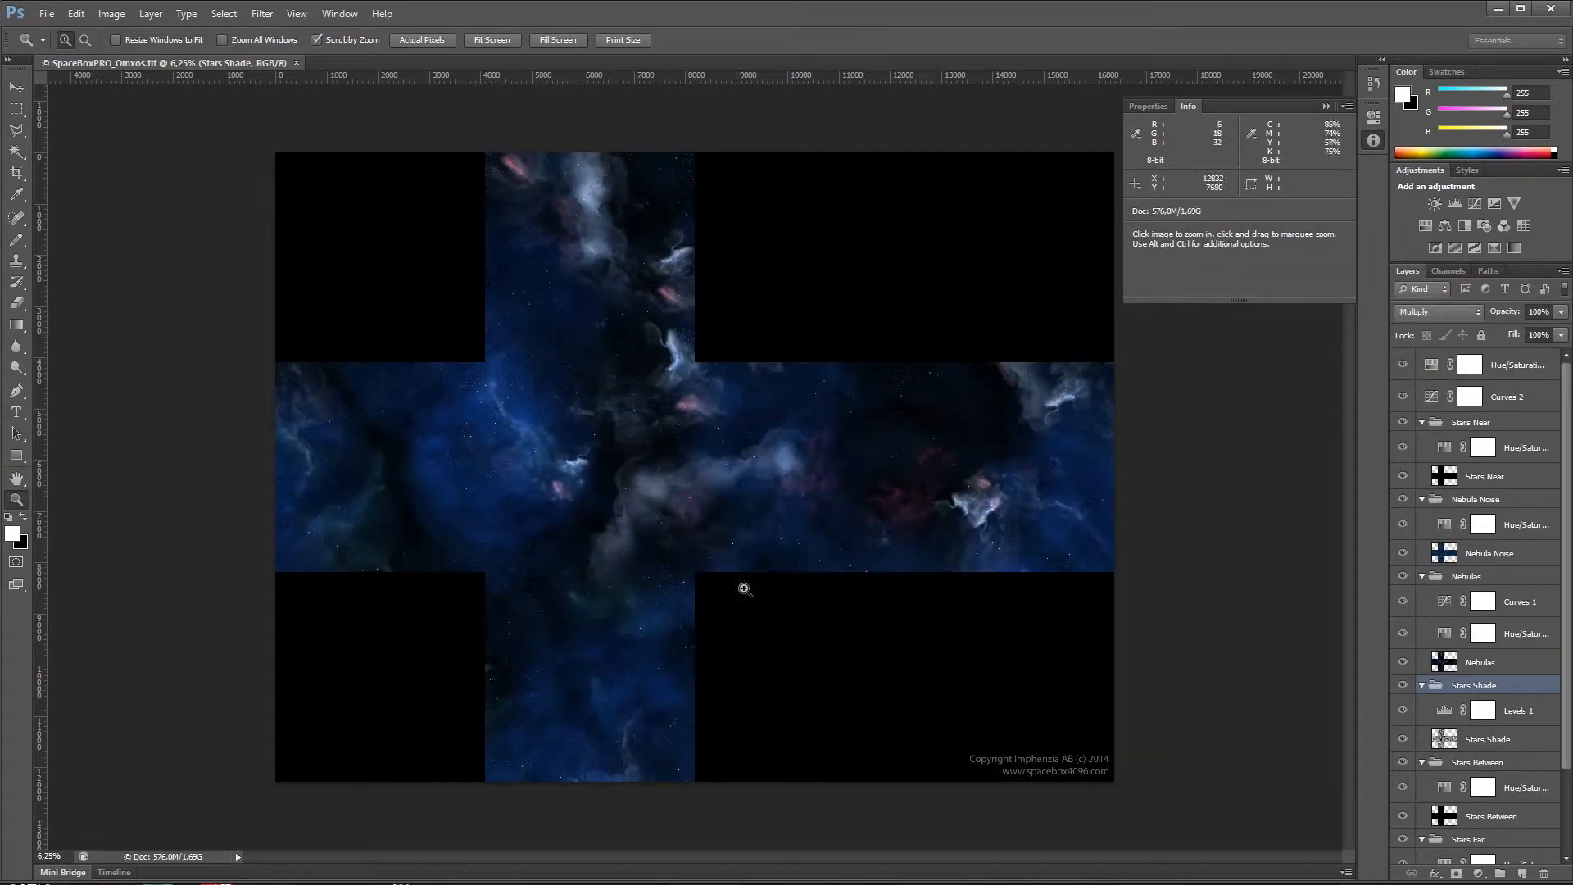
- Switch to File Explorer, check the exported face TIFF files in the TEMP folder, and minimize the window
key(alt+Tab)
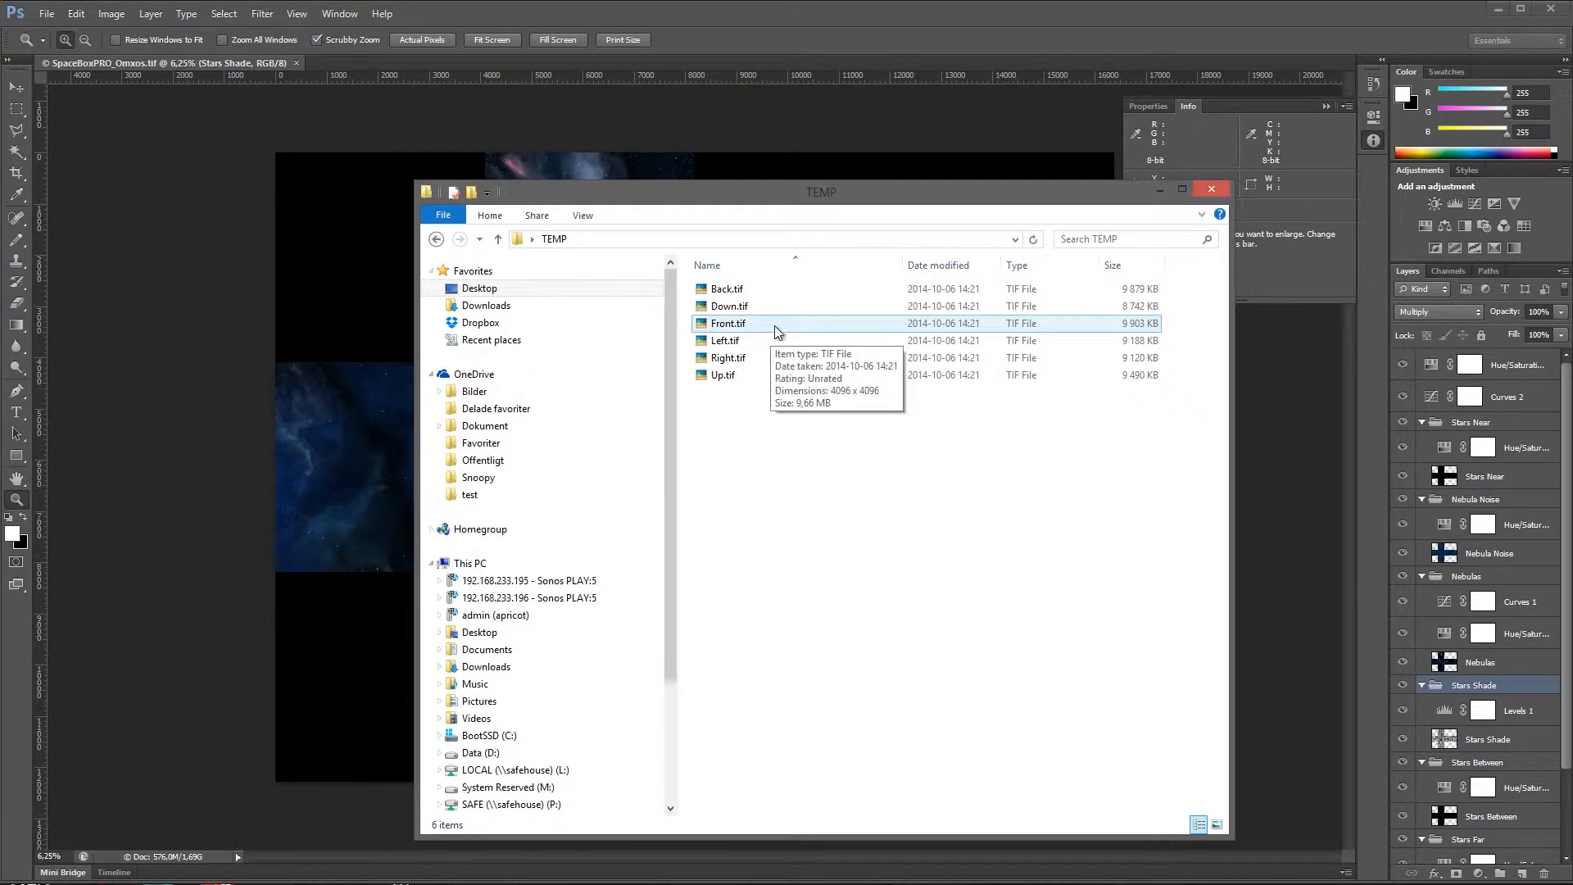
click(748, 297)
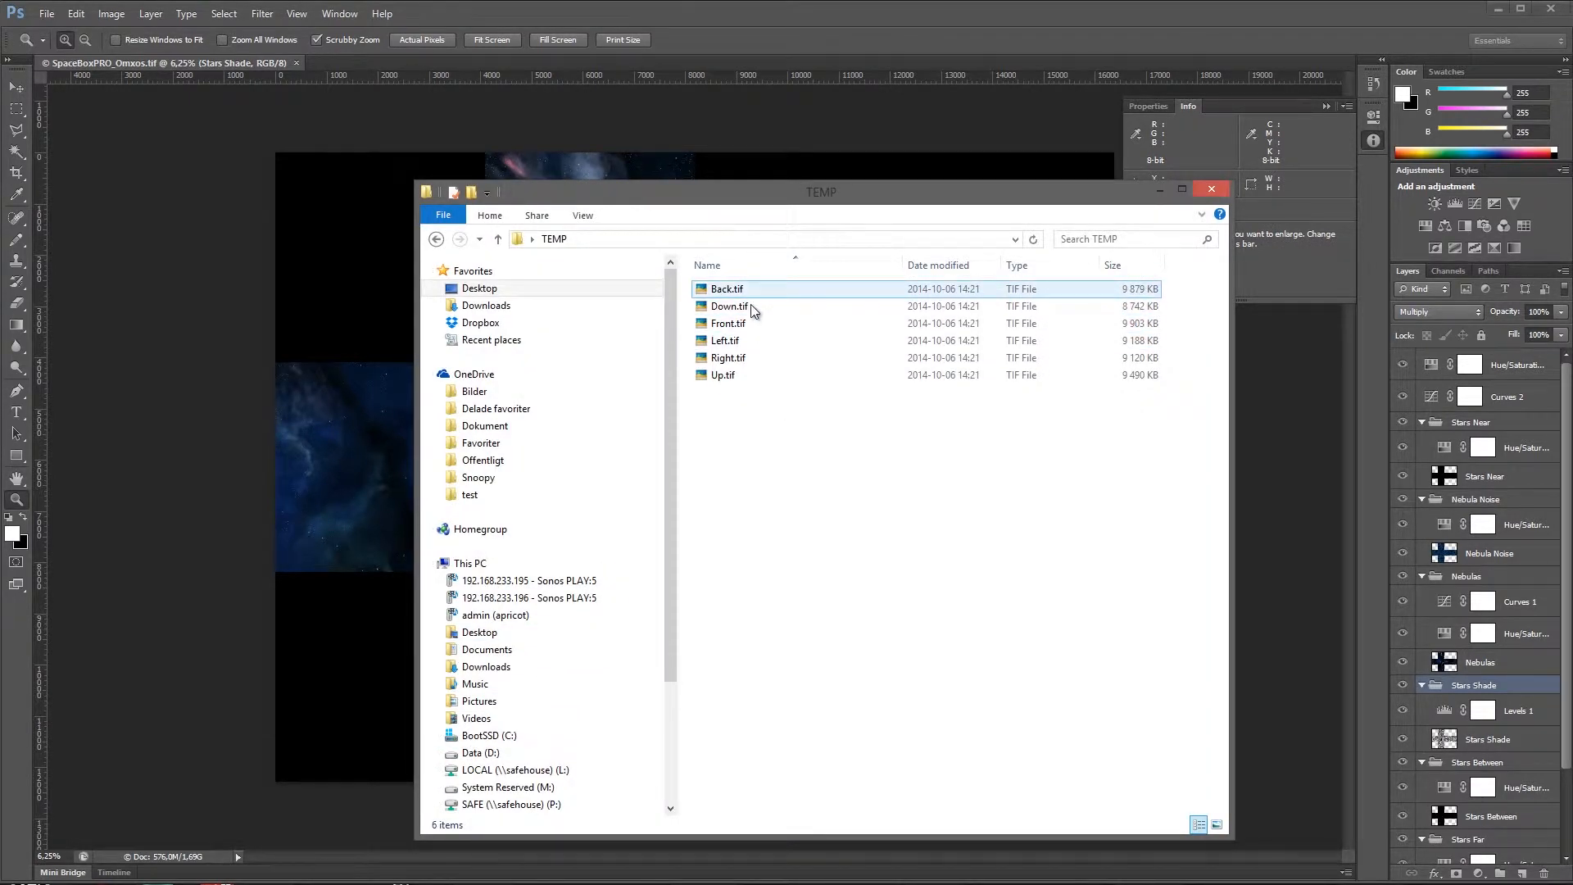
click(771, 312)
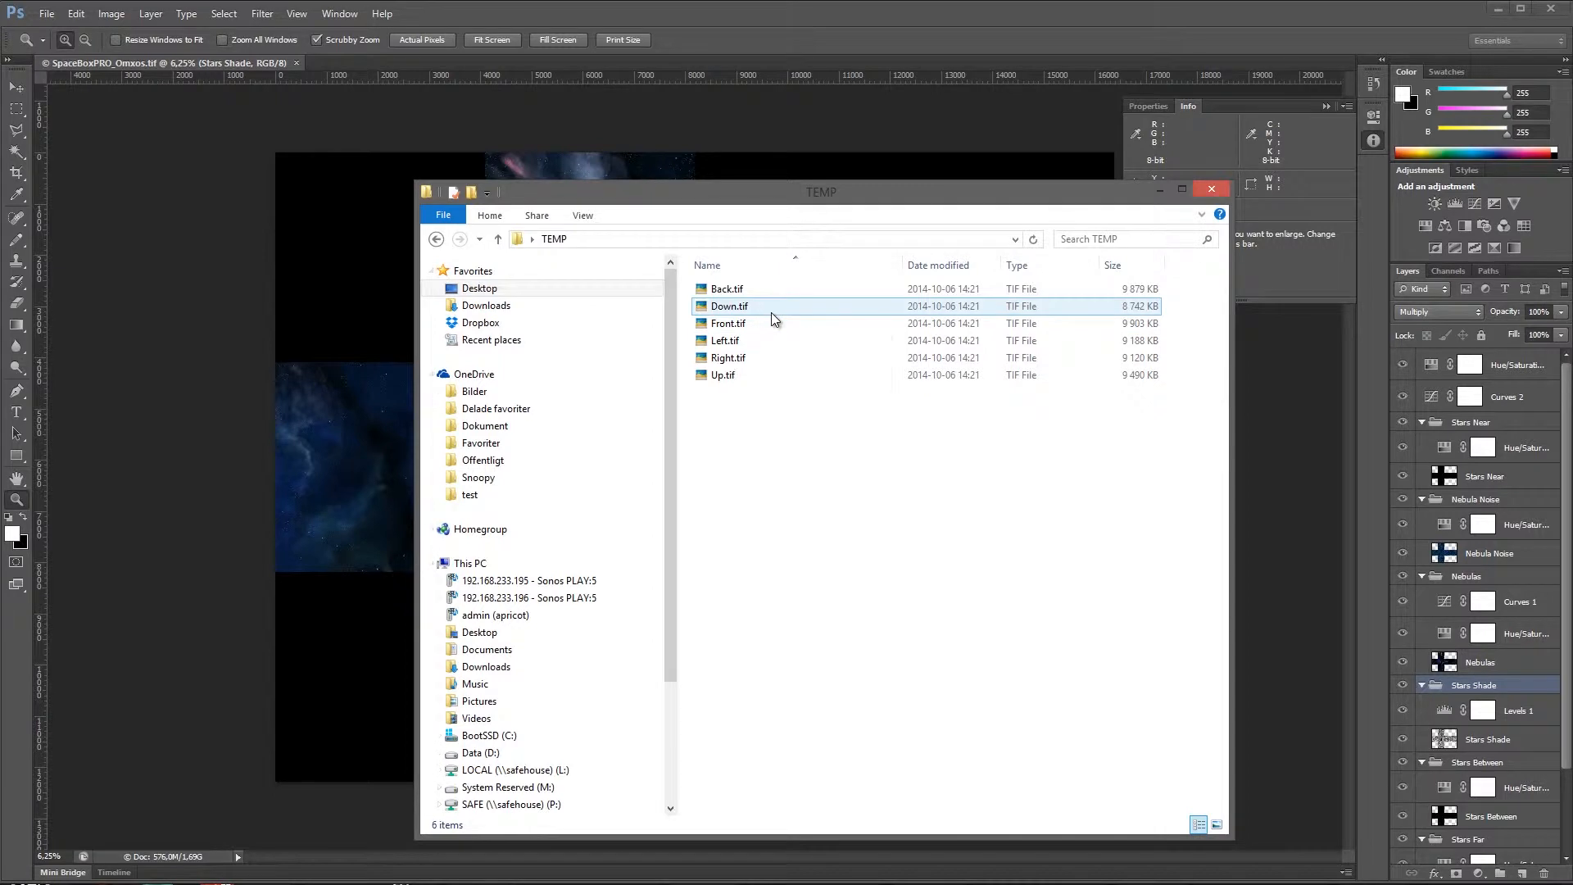
click(767, 322)
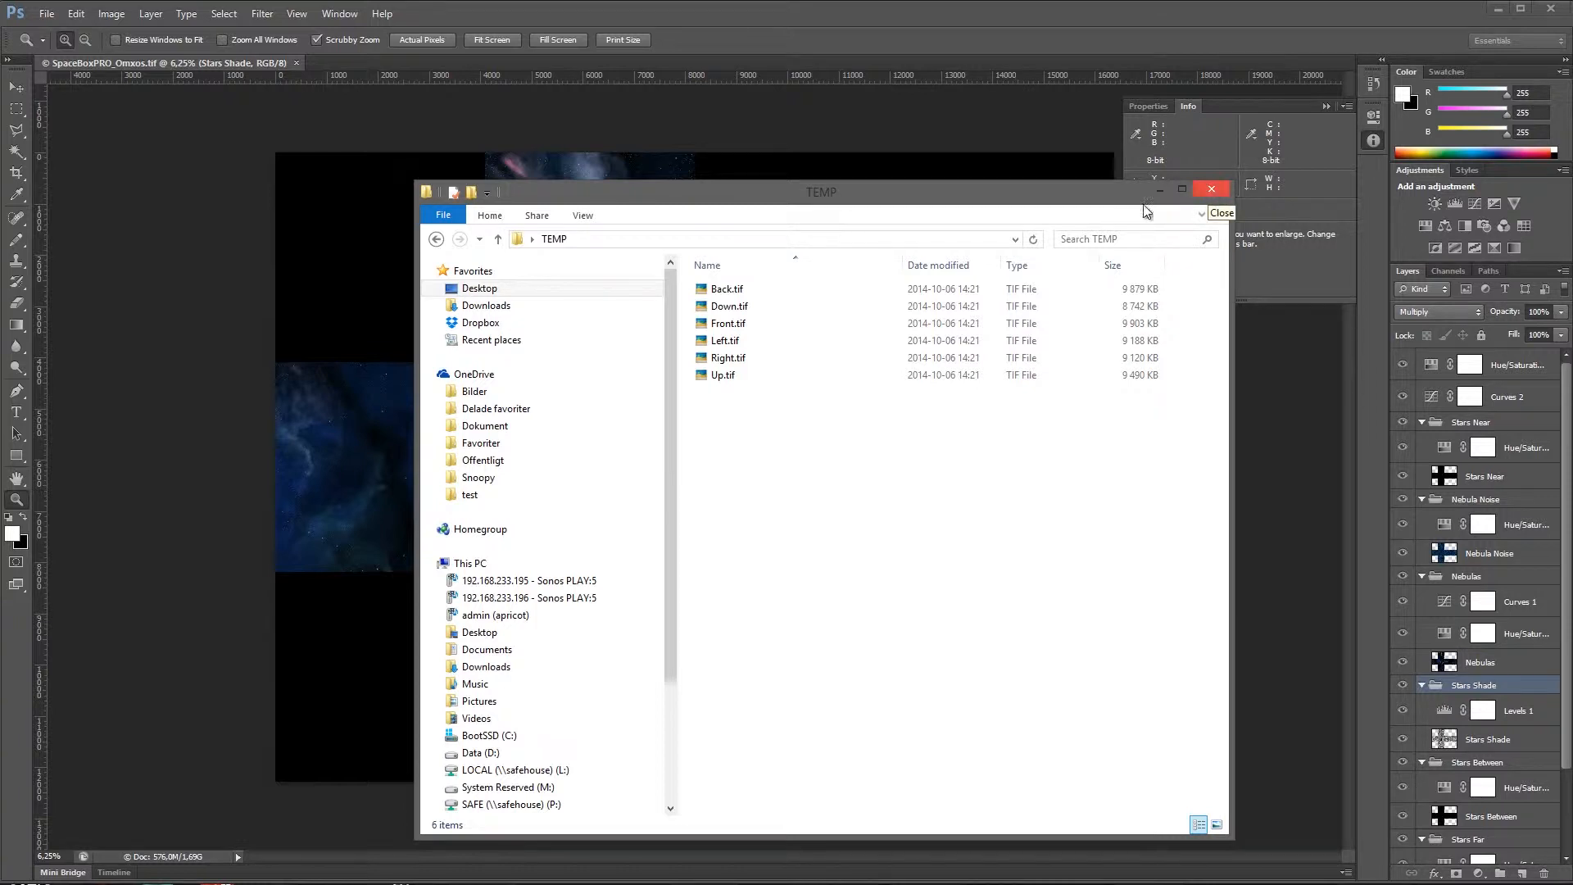
drag(734, 326, 725, 436)
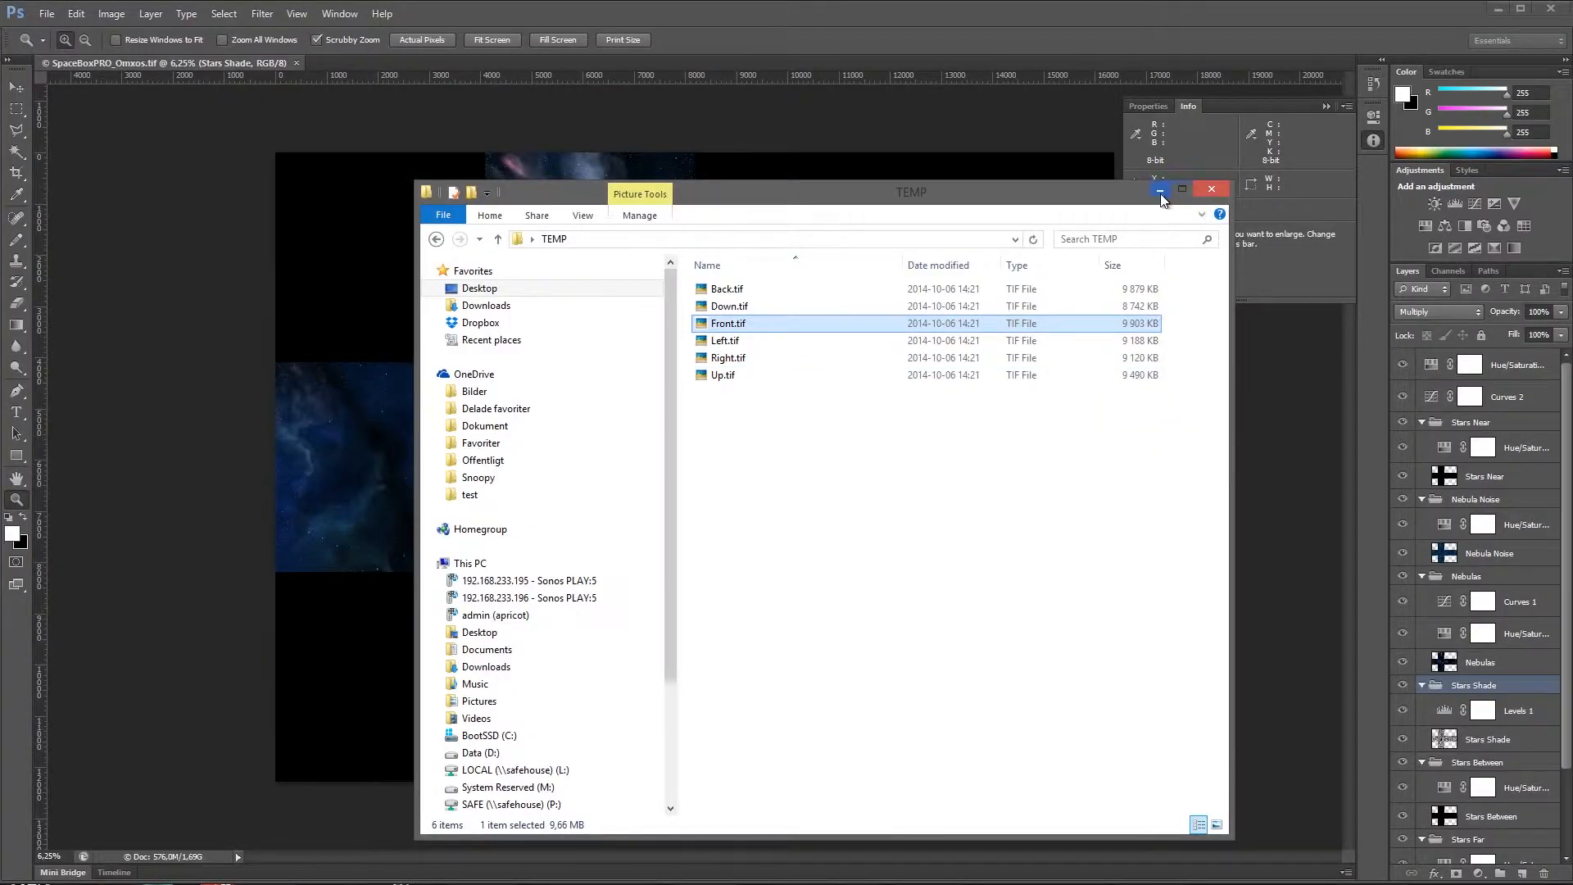
click(1160, 194)
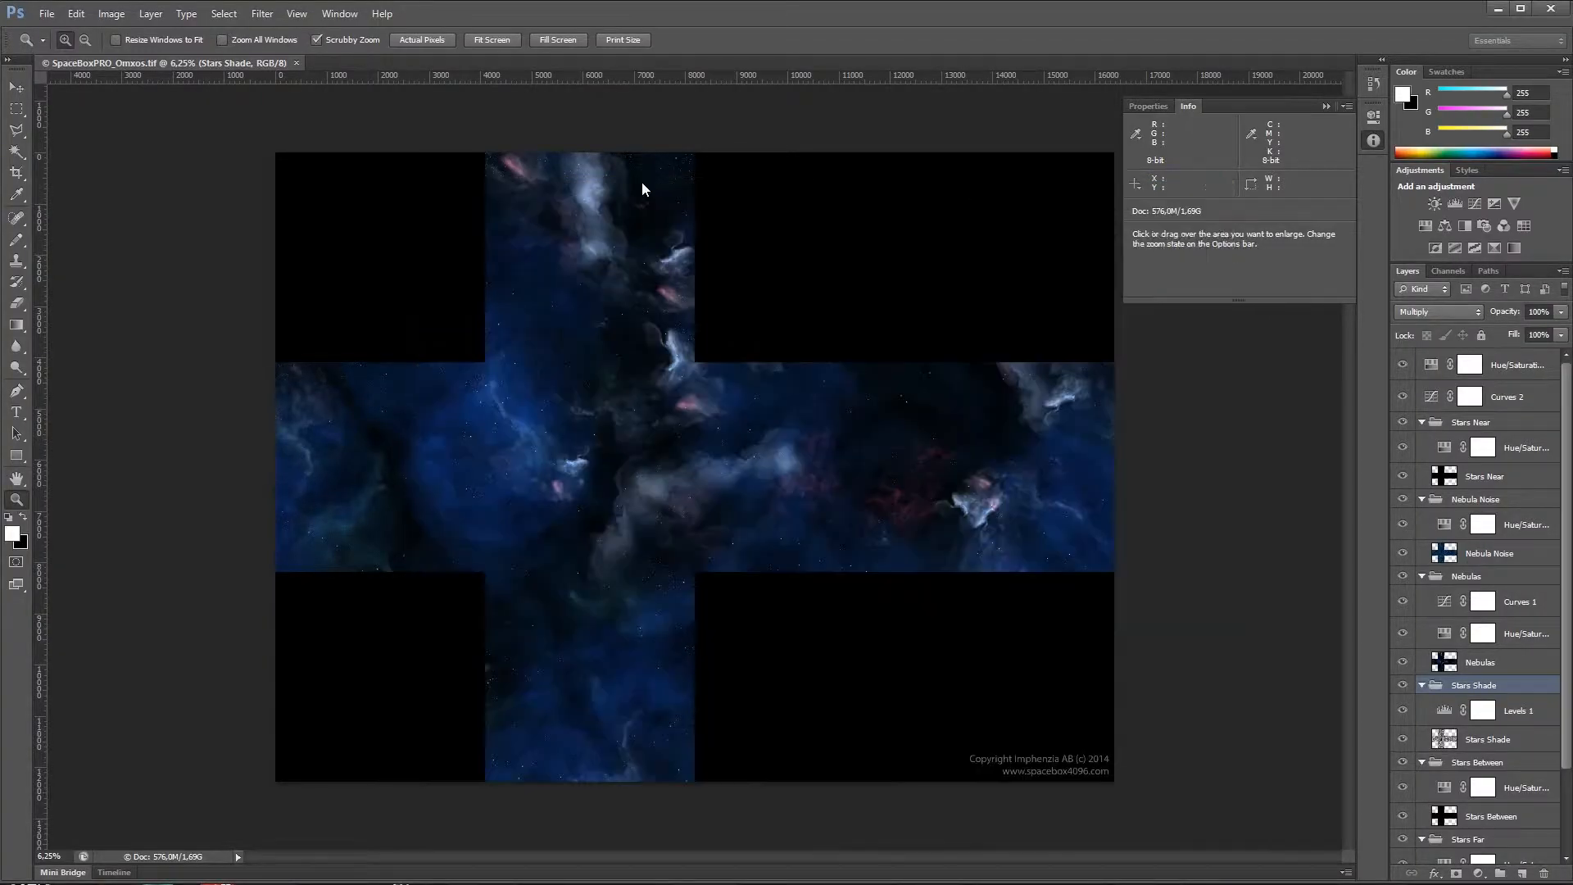
- Run the SpaceBoxPRO-to-SpaceBoxST.jsx script on the cube map to create a single-texture SpaceBoxST image
click(48, 15)
mouse_move(131, 363)
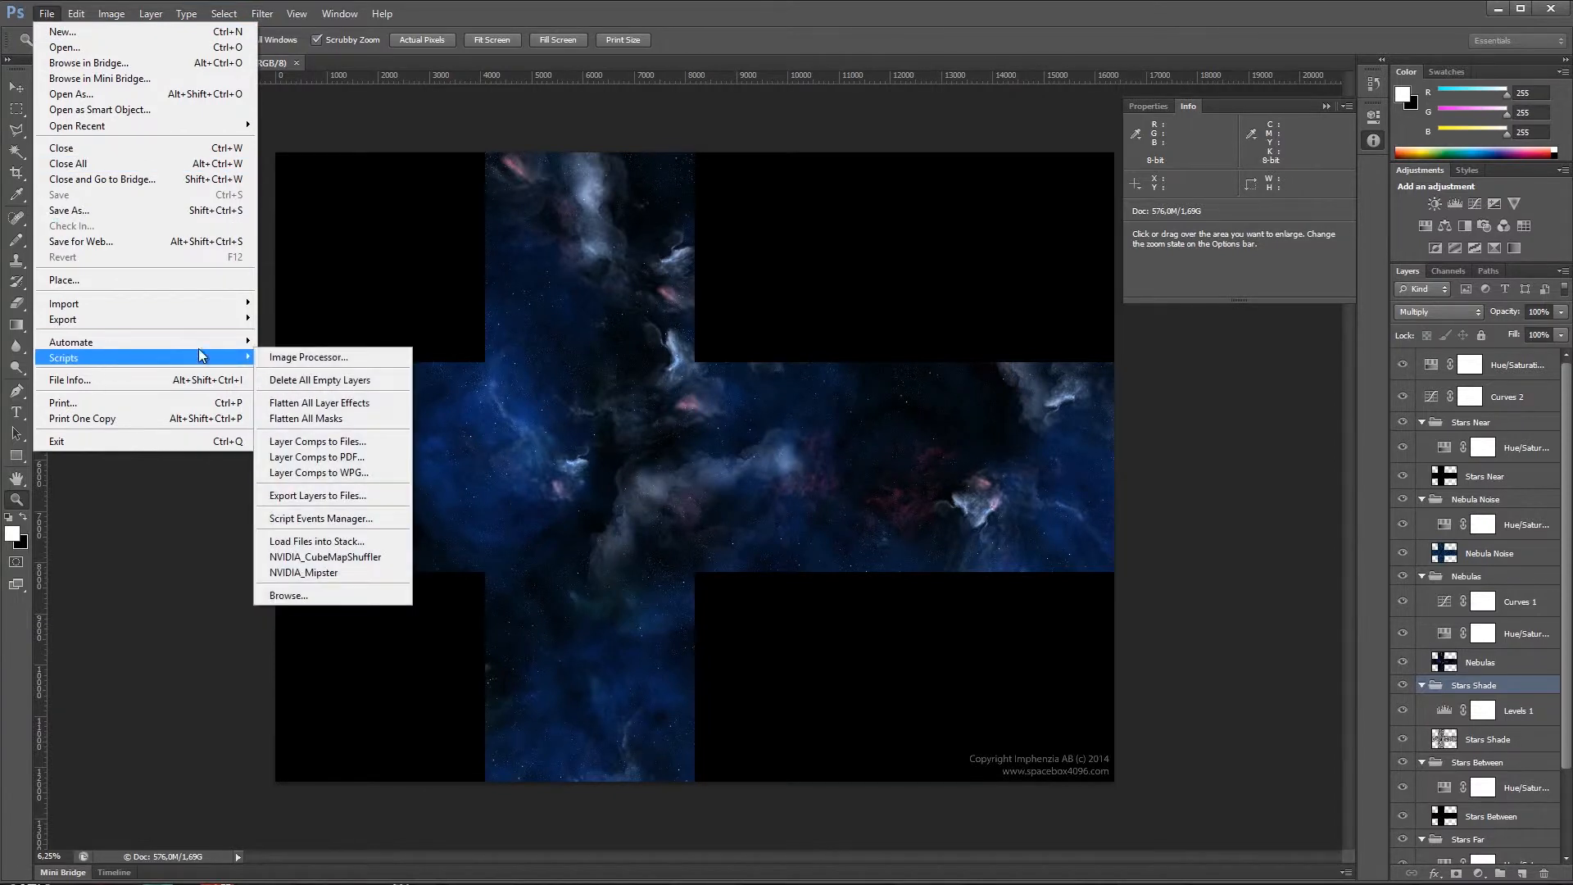
click(332, 595)
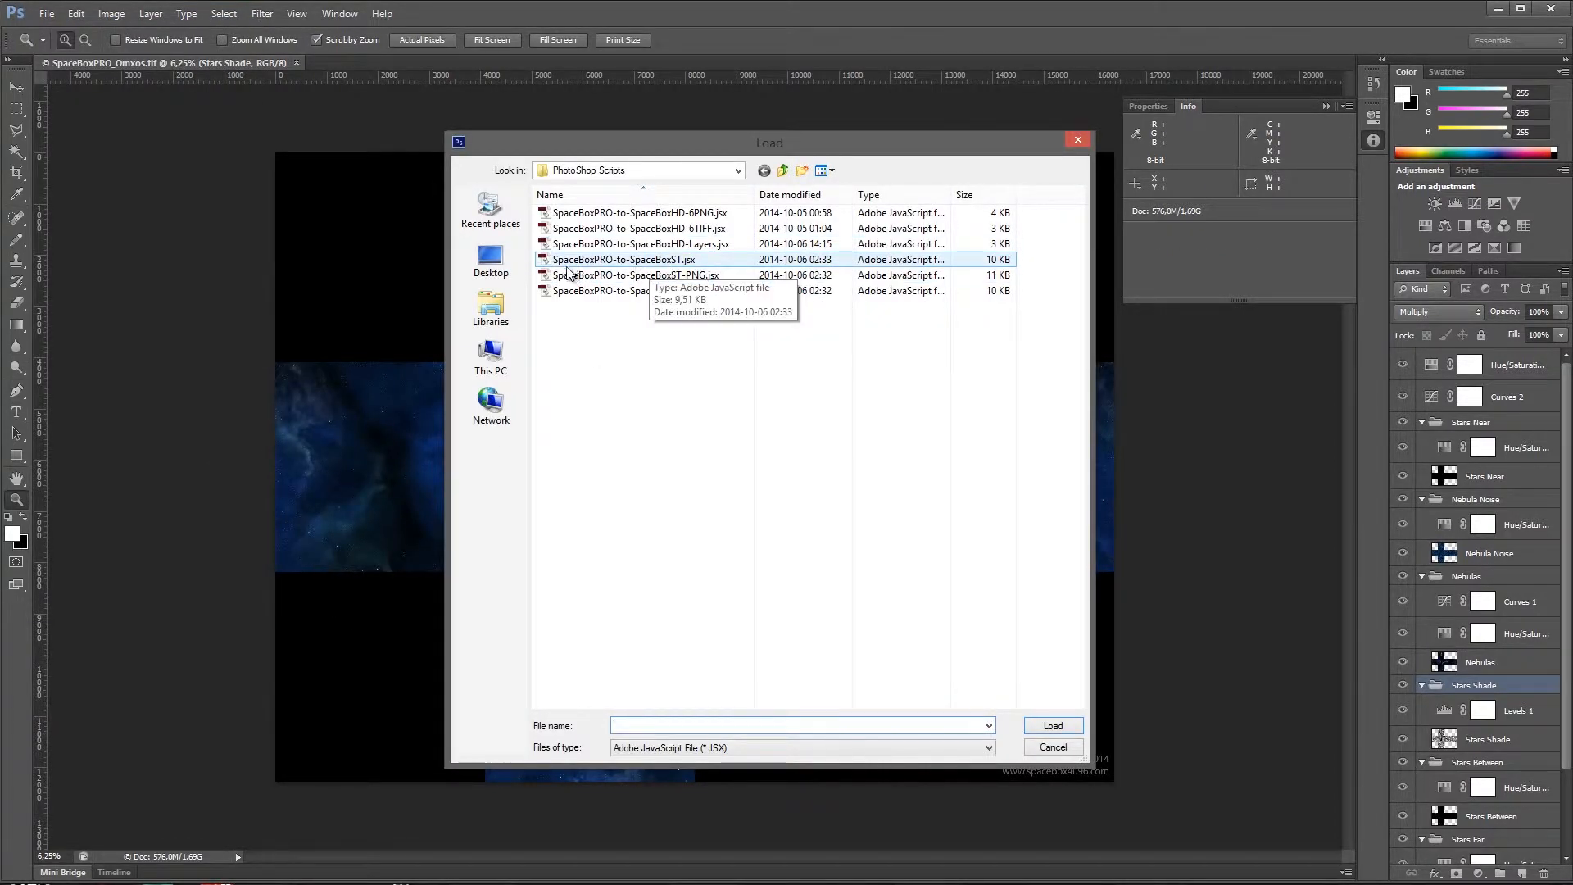
double_click(683, 262)
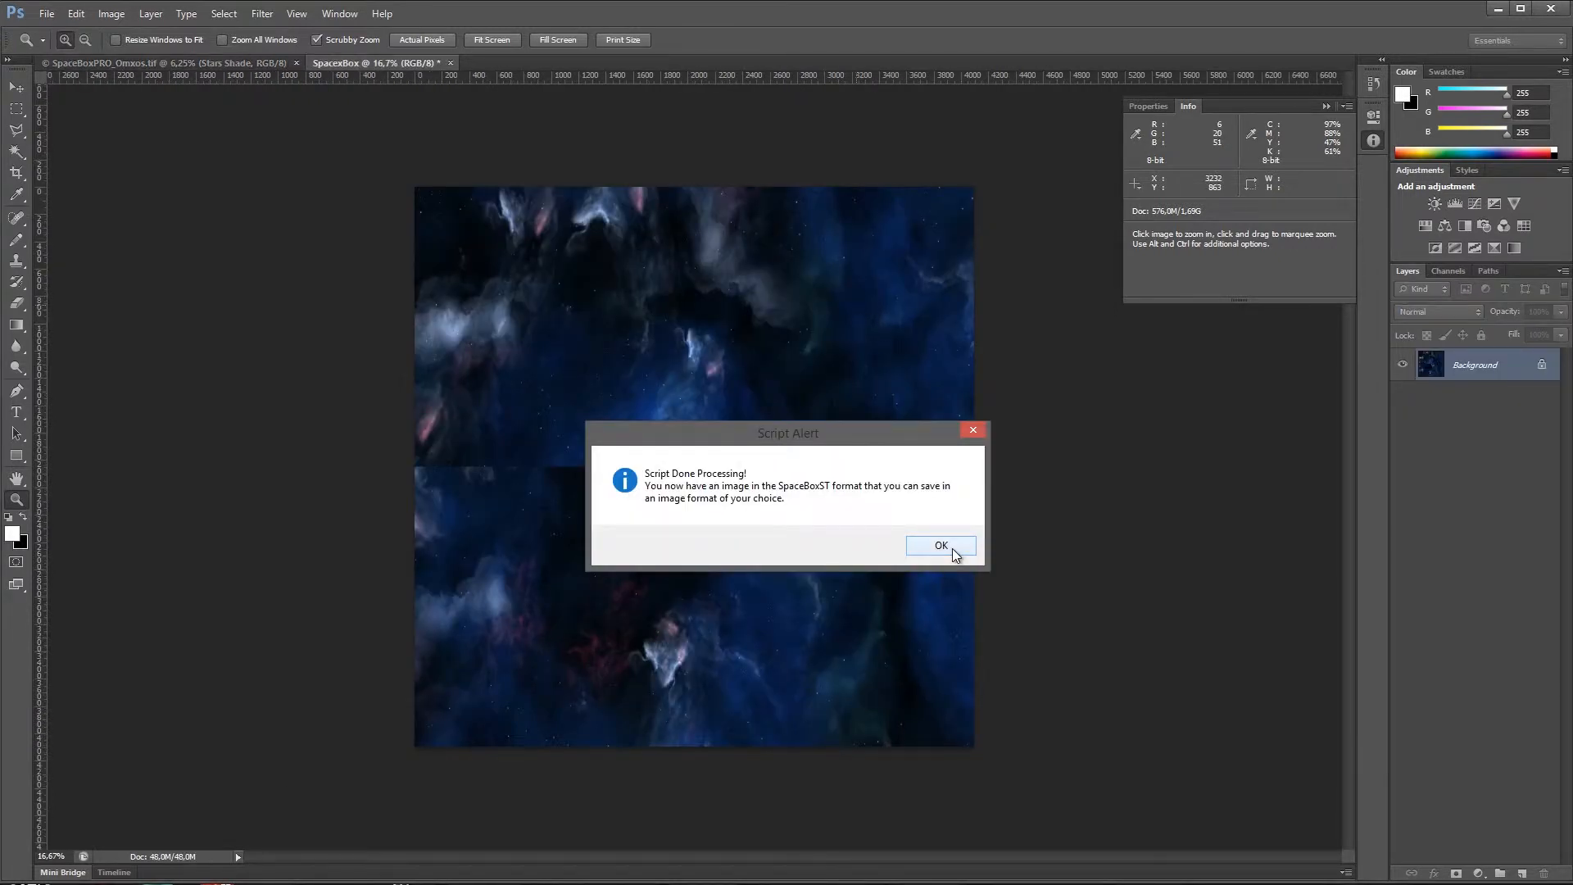
click(950, 547)
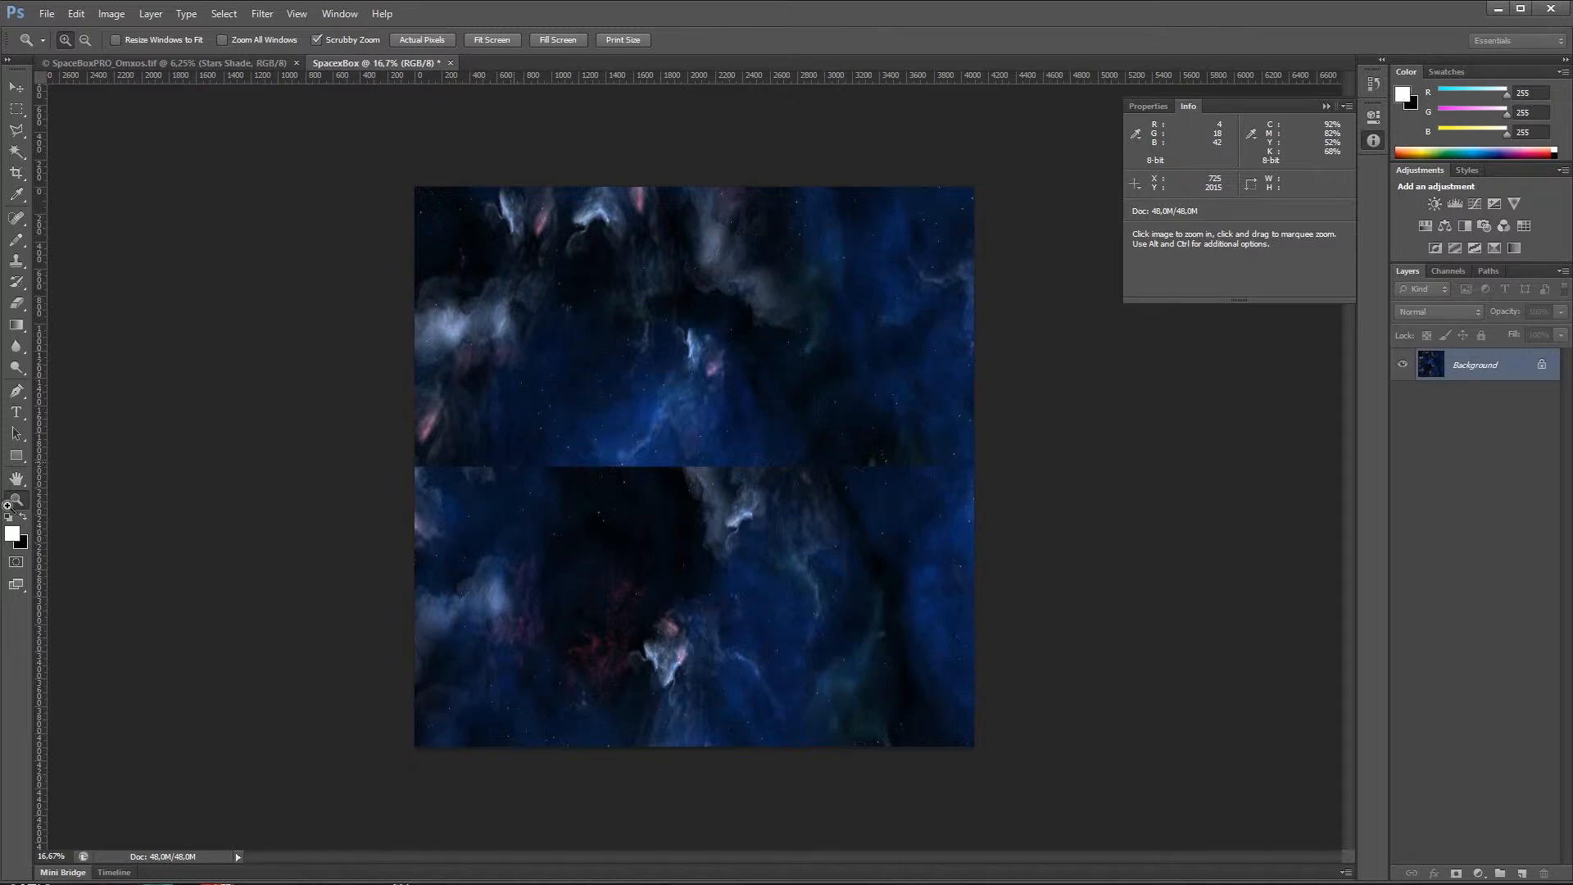
- Inspect the horizontal seam of the generated SpacexBox image up close, and close the document without saving
click(516, 465)
click(596, 425)
click(564, 379)
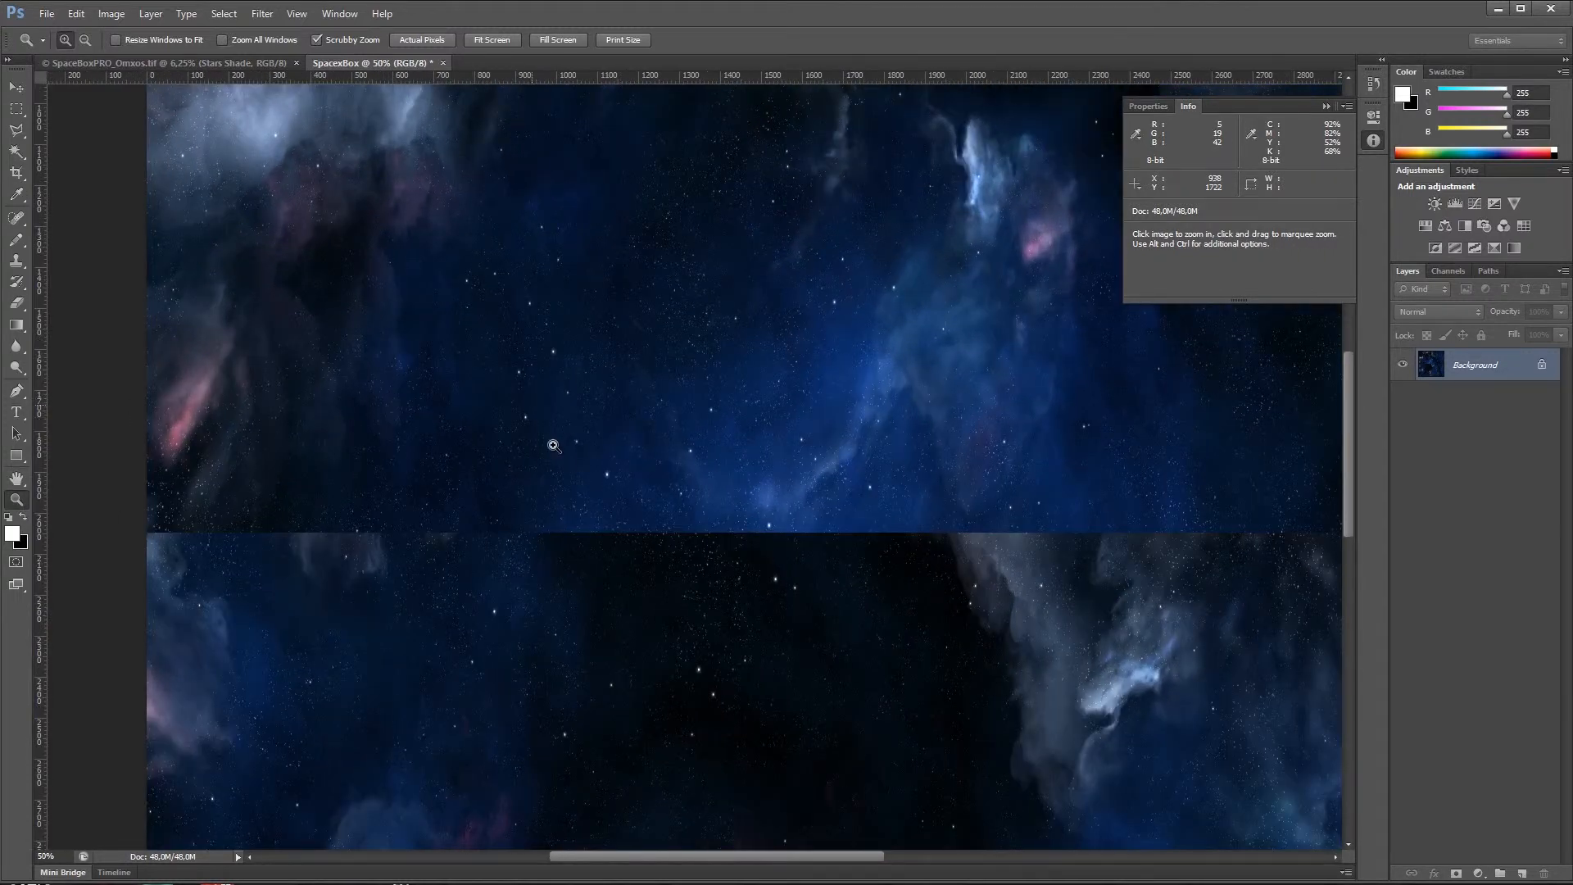
alt+click(604, 415)
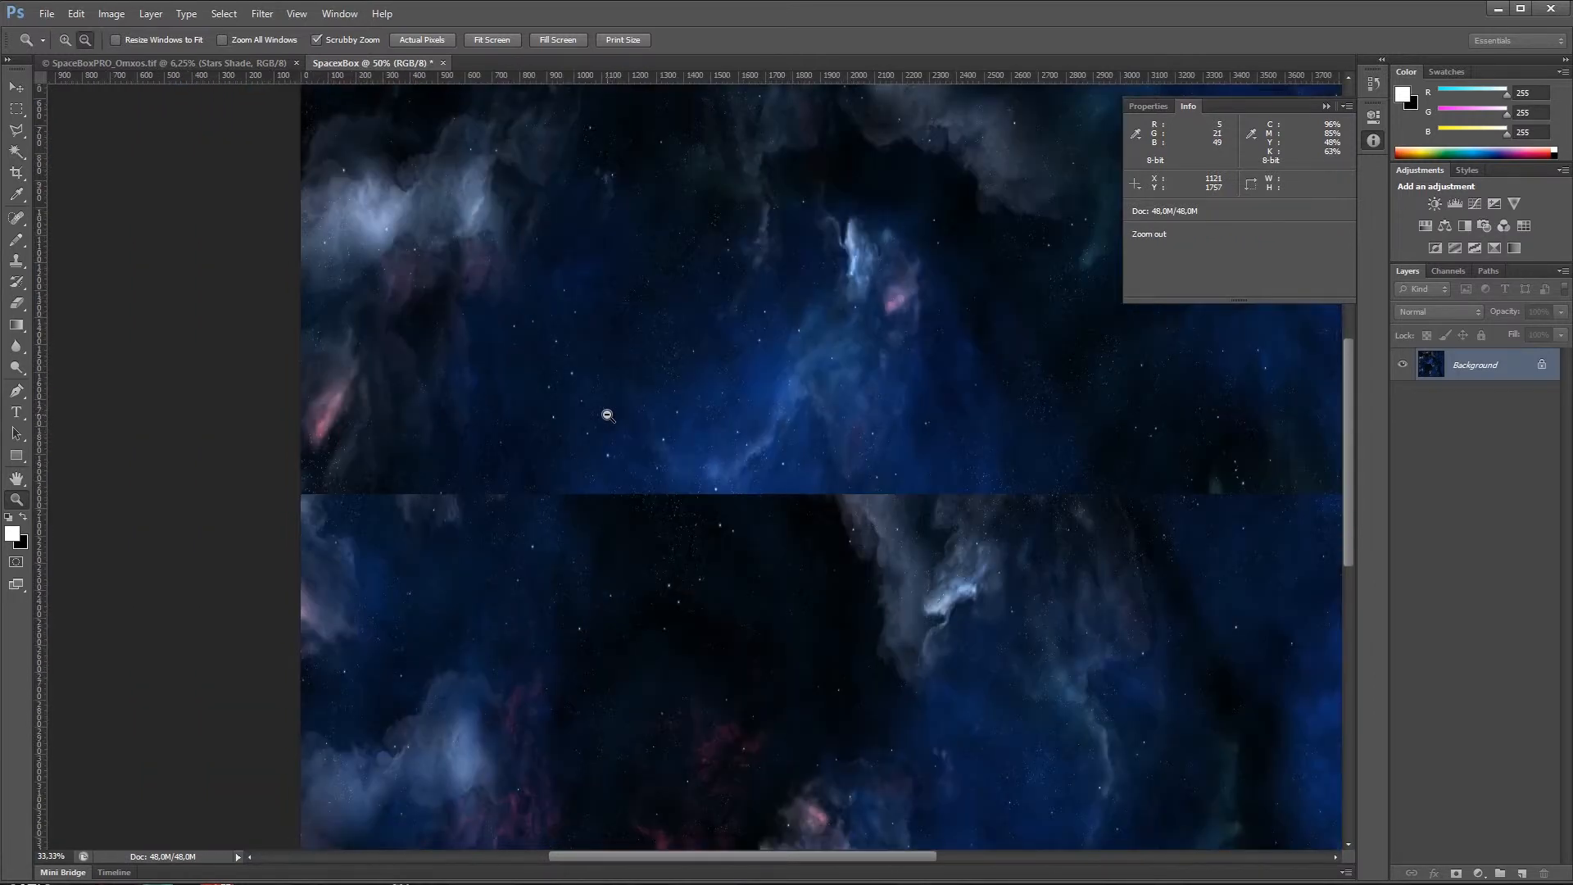
alt+click(675, 463)
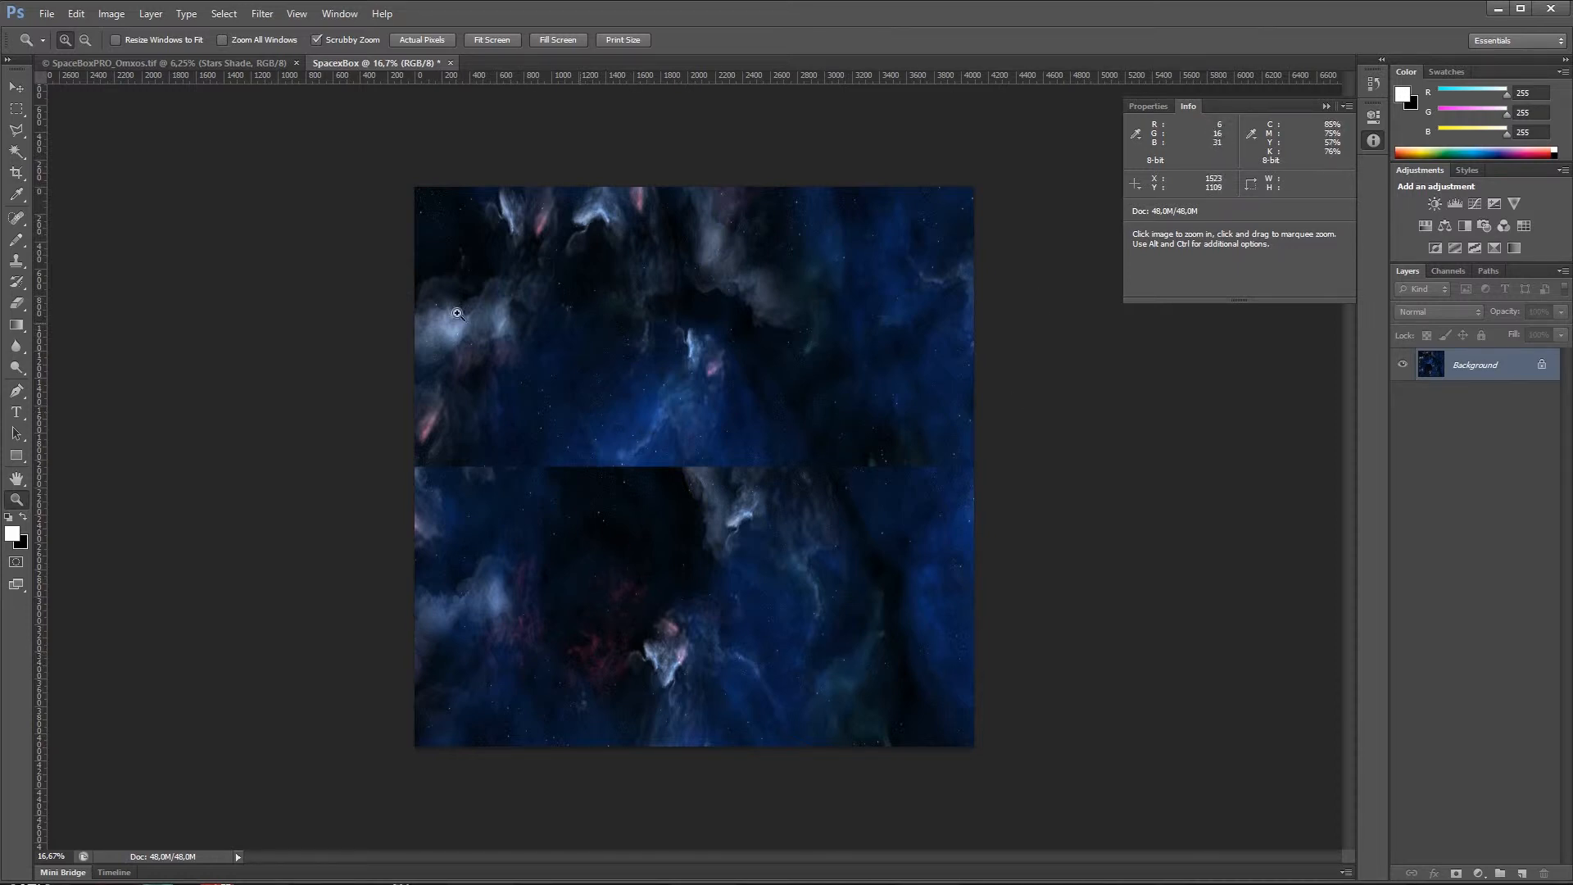
click(450, 63)
click(782, 342)
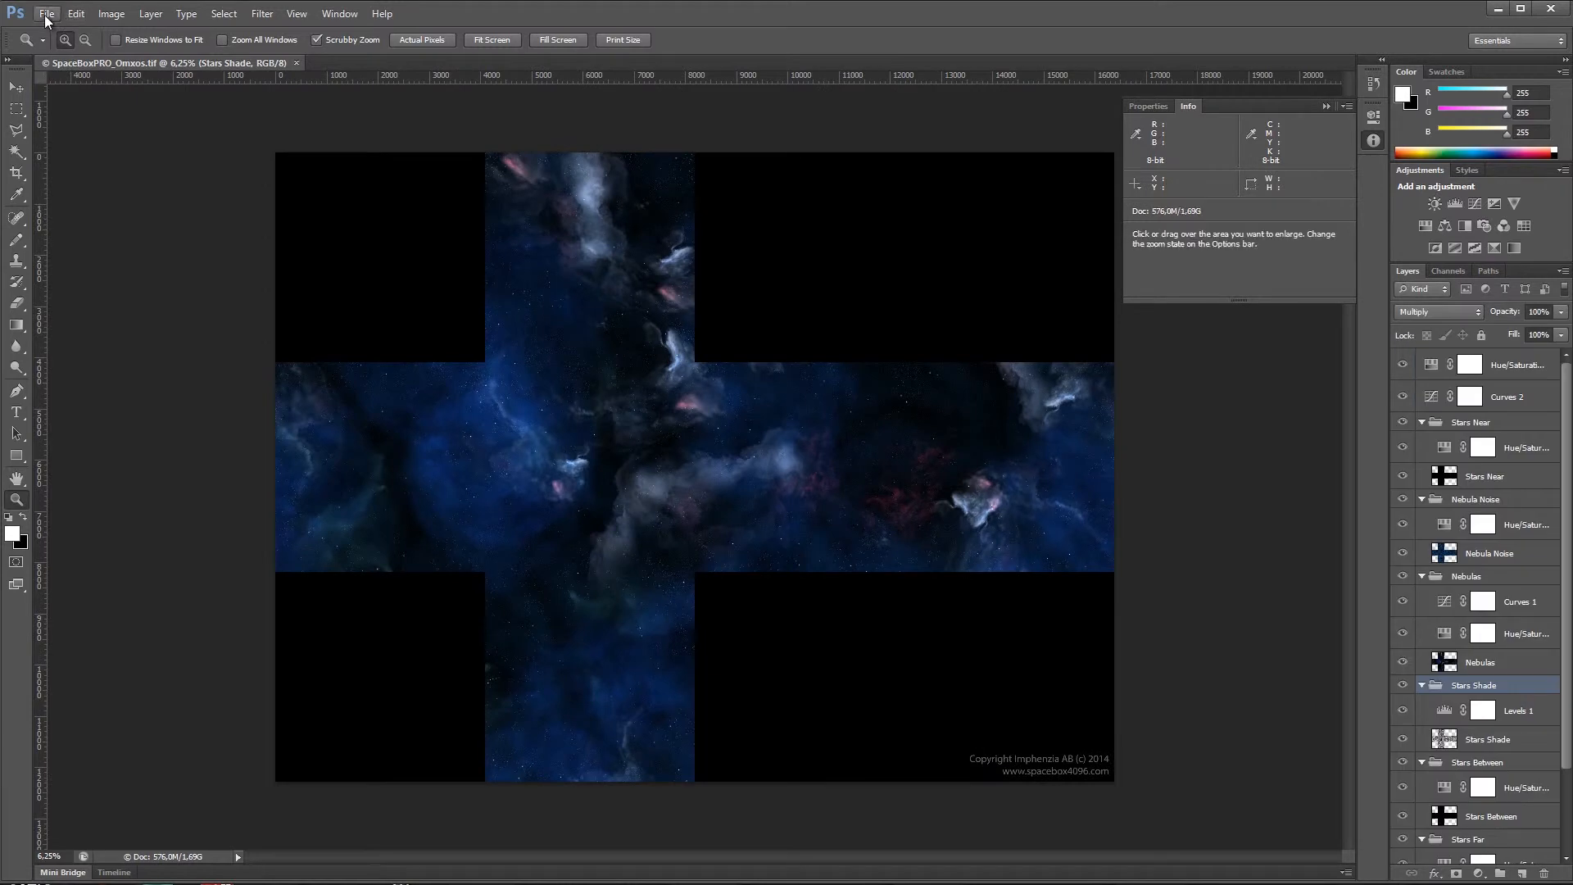
- Run the SpaceBoxPRO-to-SpaceBoxST-TIFF.jsx script on the cube map, choosing the TEMP folder on the desktop as the export destination
click(47, 14)
mouse_move(111, 360)
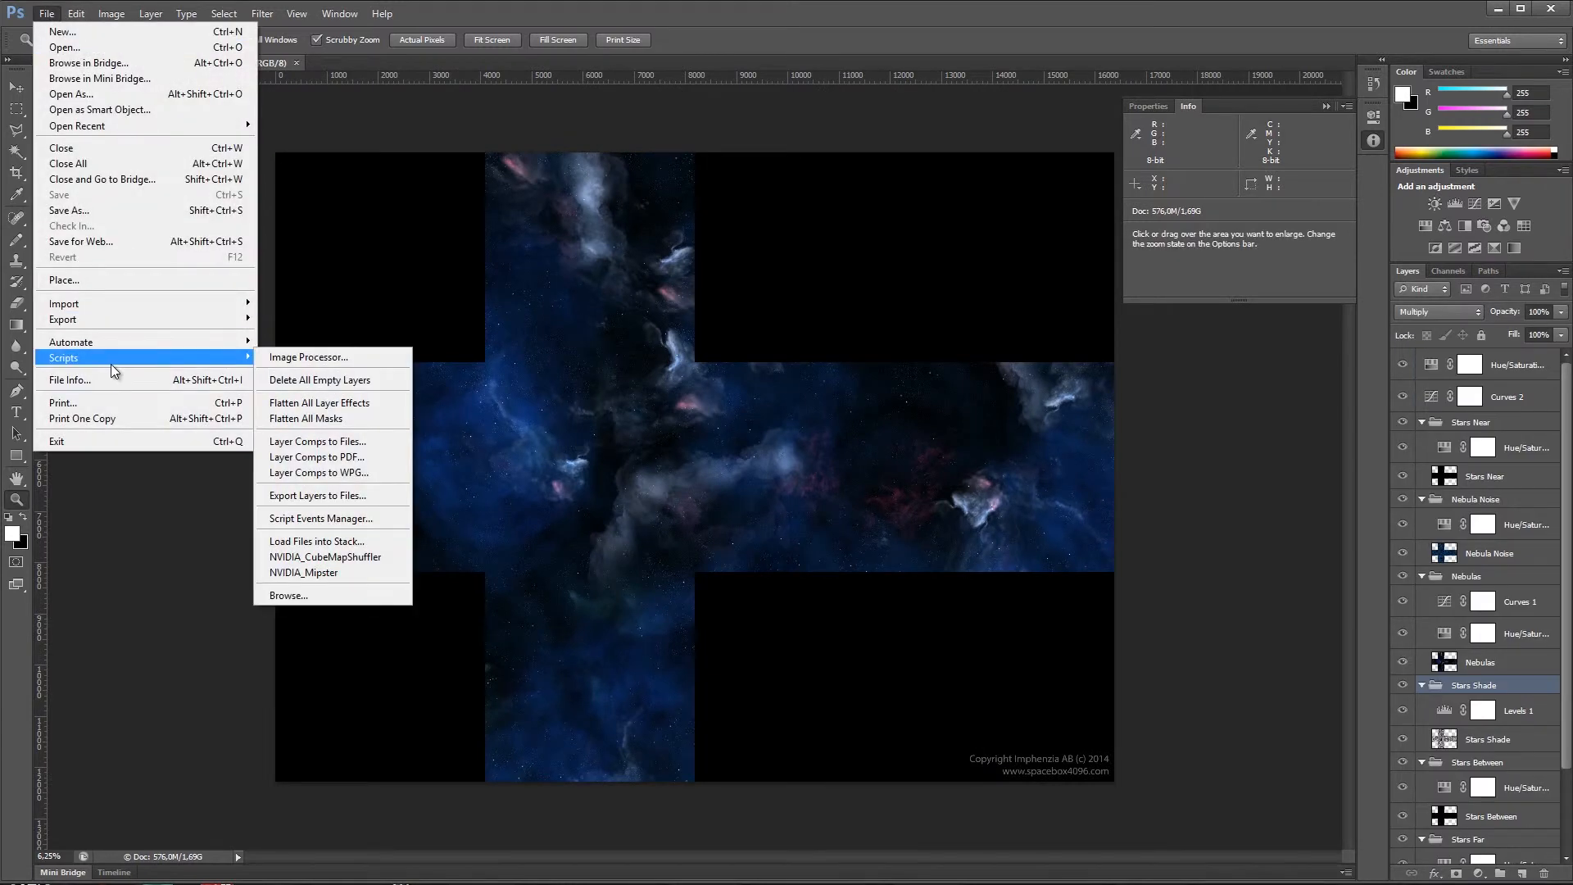
click(344, 596)
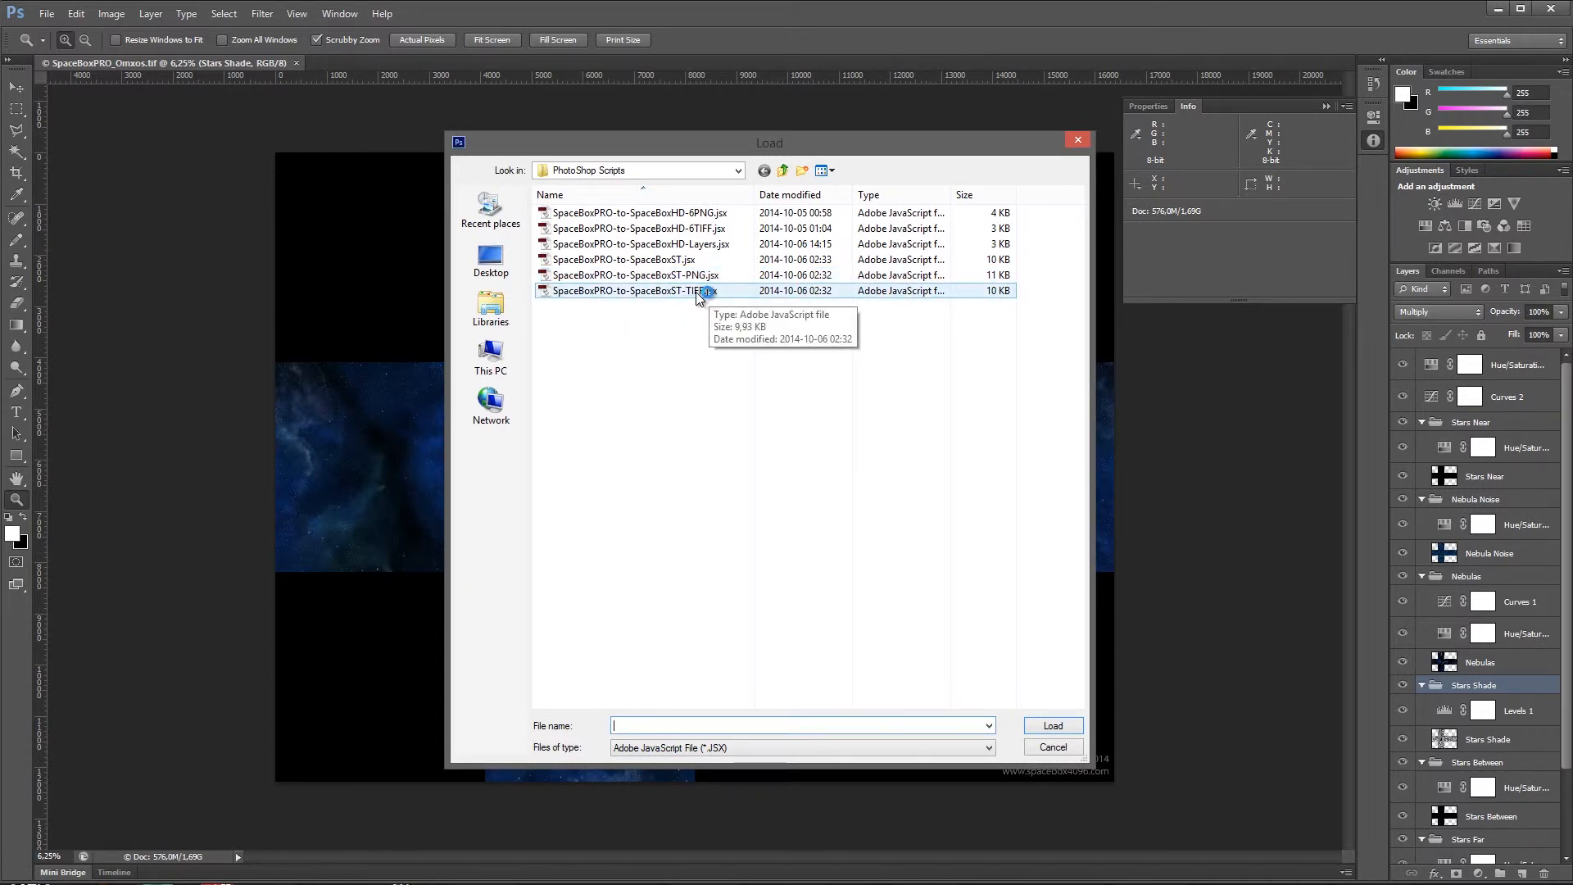
double_click(698, 292)
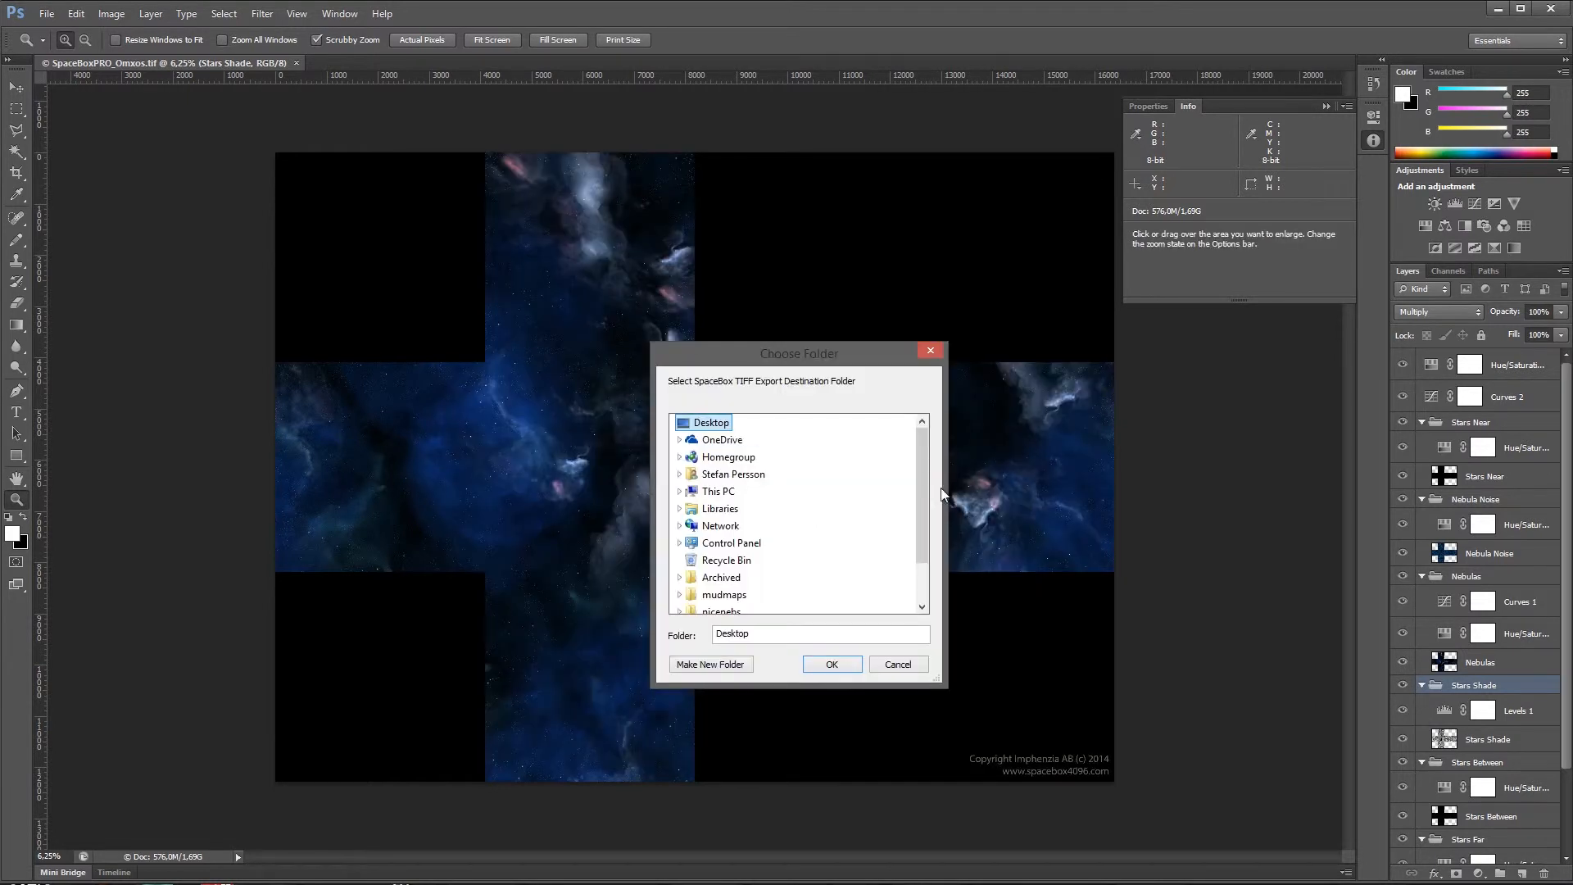
scroll(918, 538, down, 2)
click(714, 594)
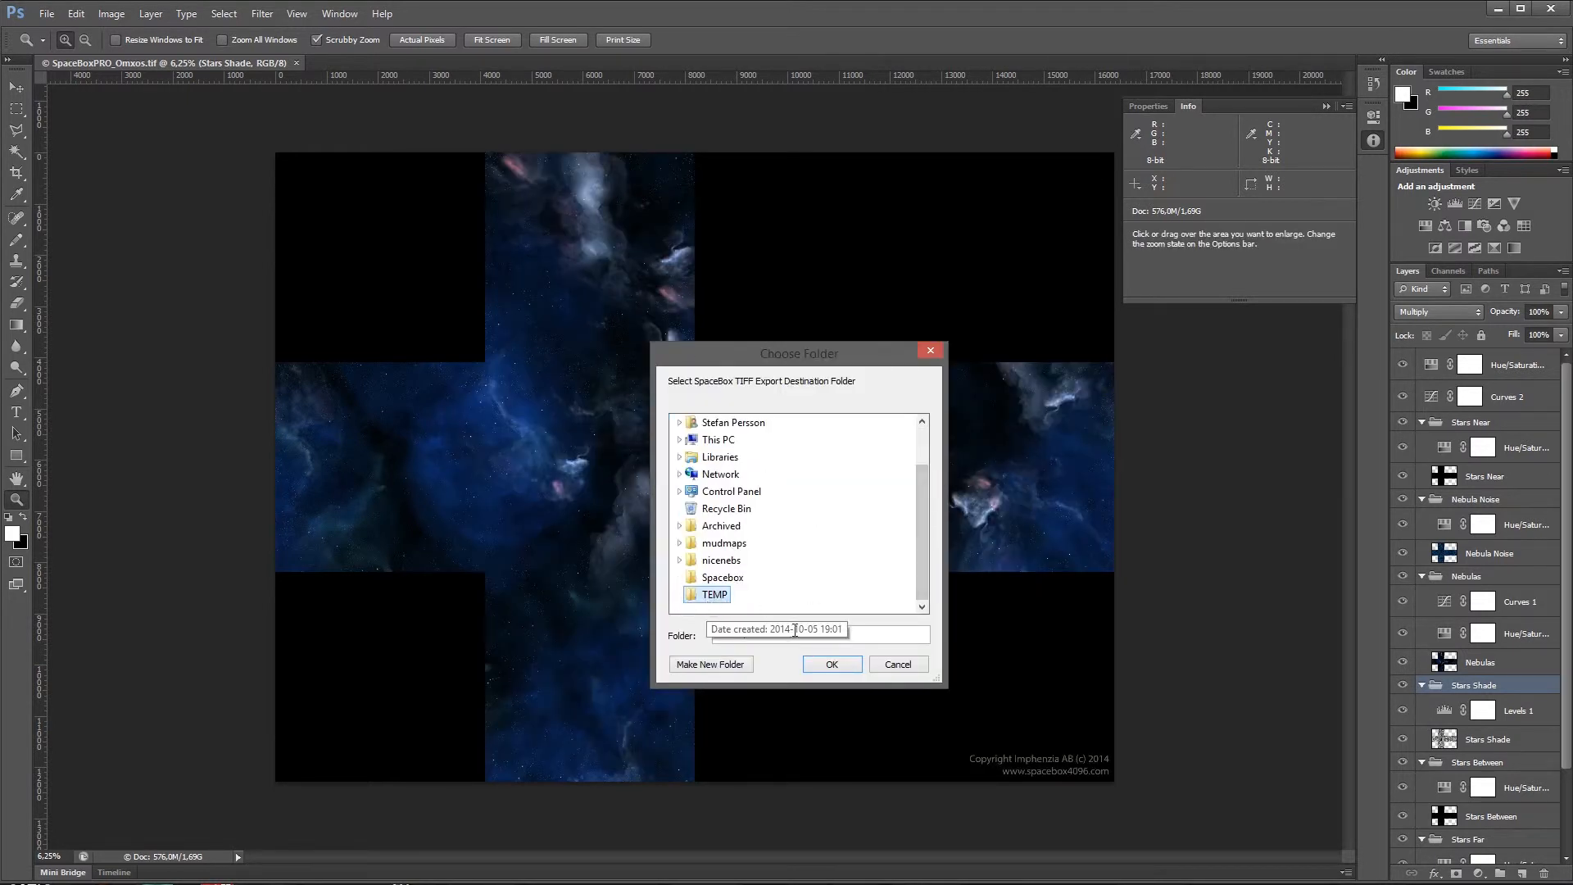
click(832, 664)
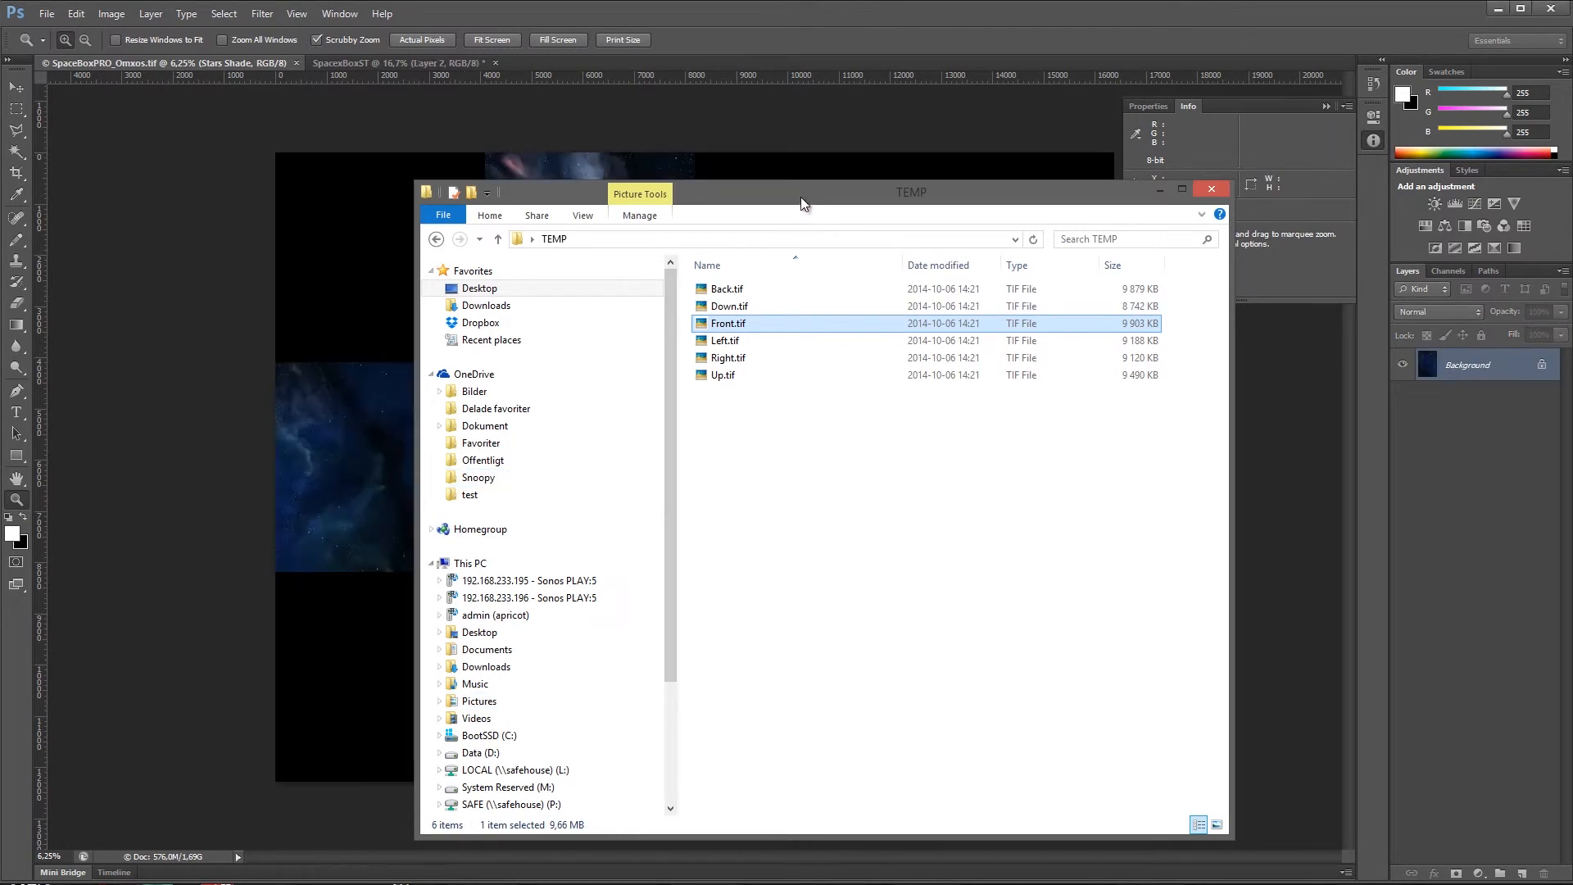
- Move the File Explorer window of the TEMP folder aside while the script runs, and dismiss the script's completion alert
drag(800, 196, 1054, 211)
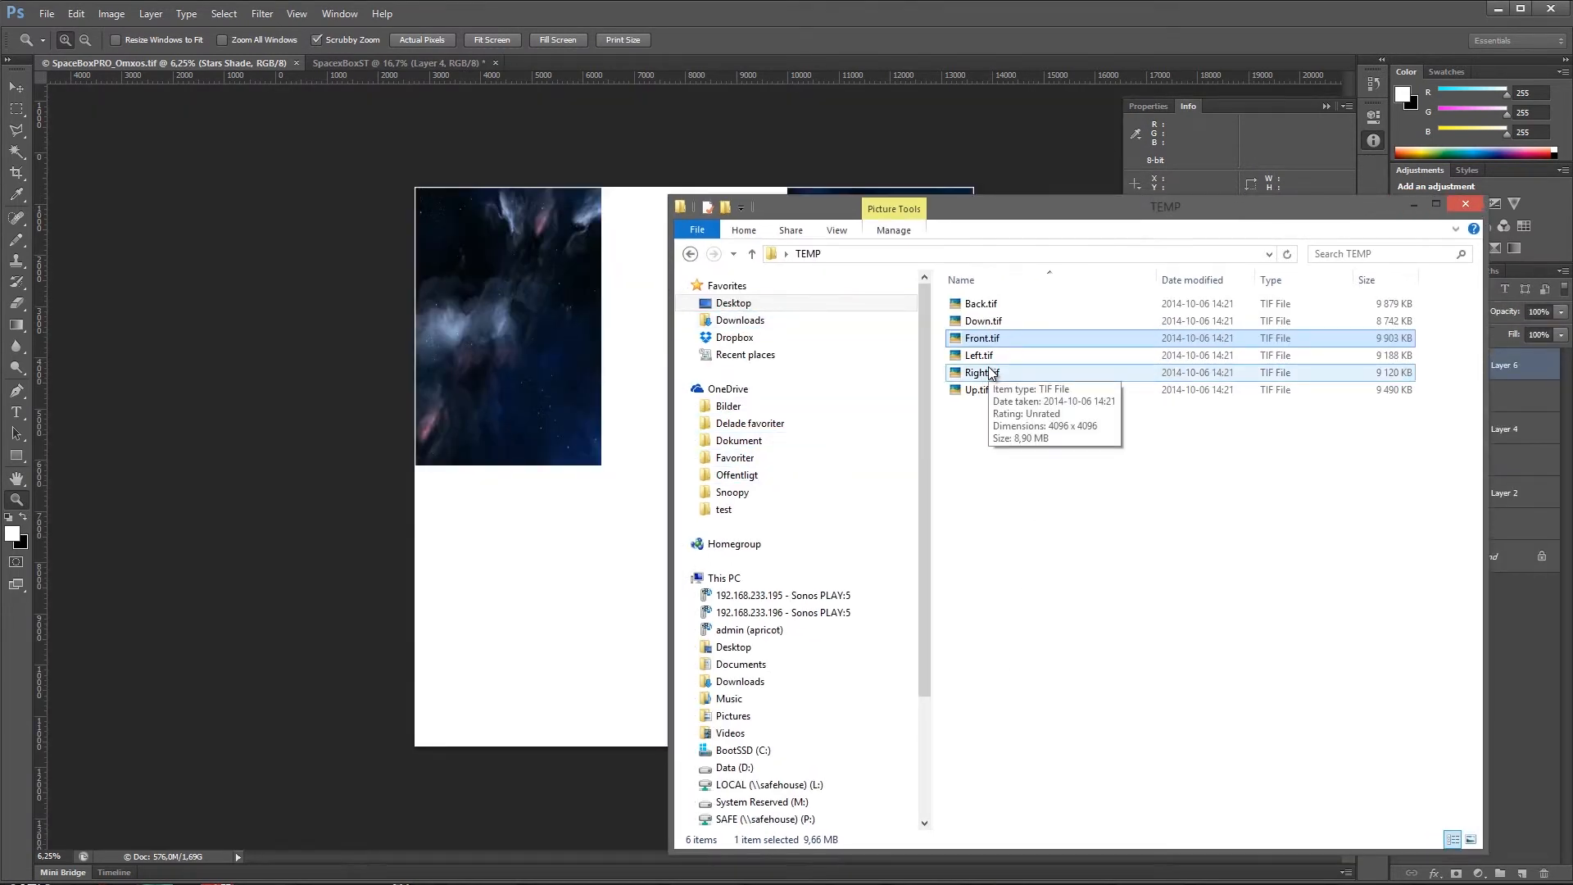
drag(1094, 212, 180, 303)
ctrl+click(307, 412)
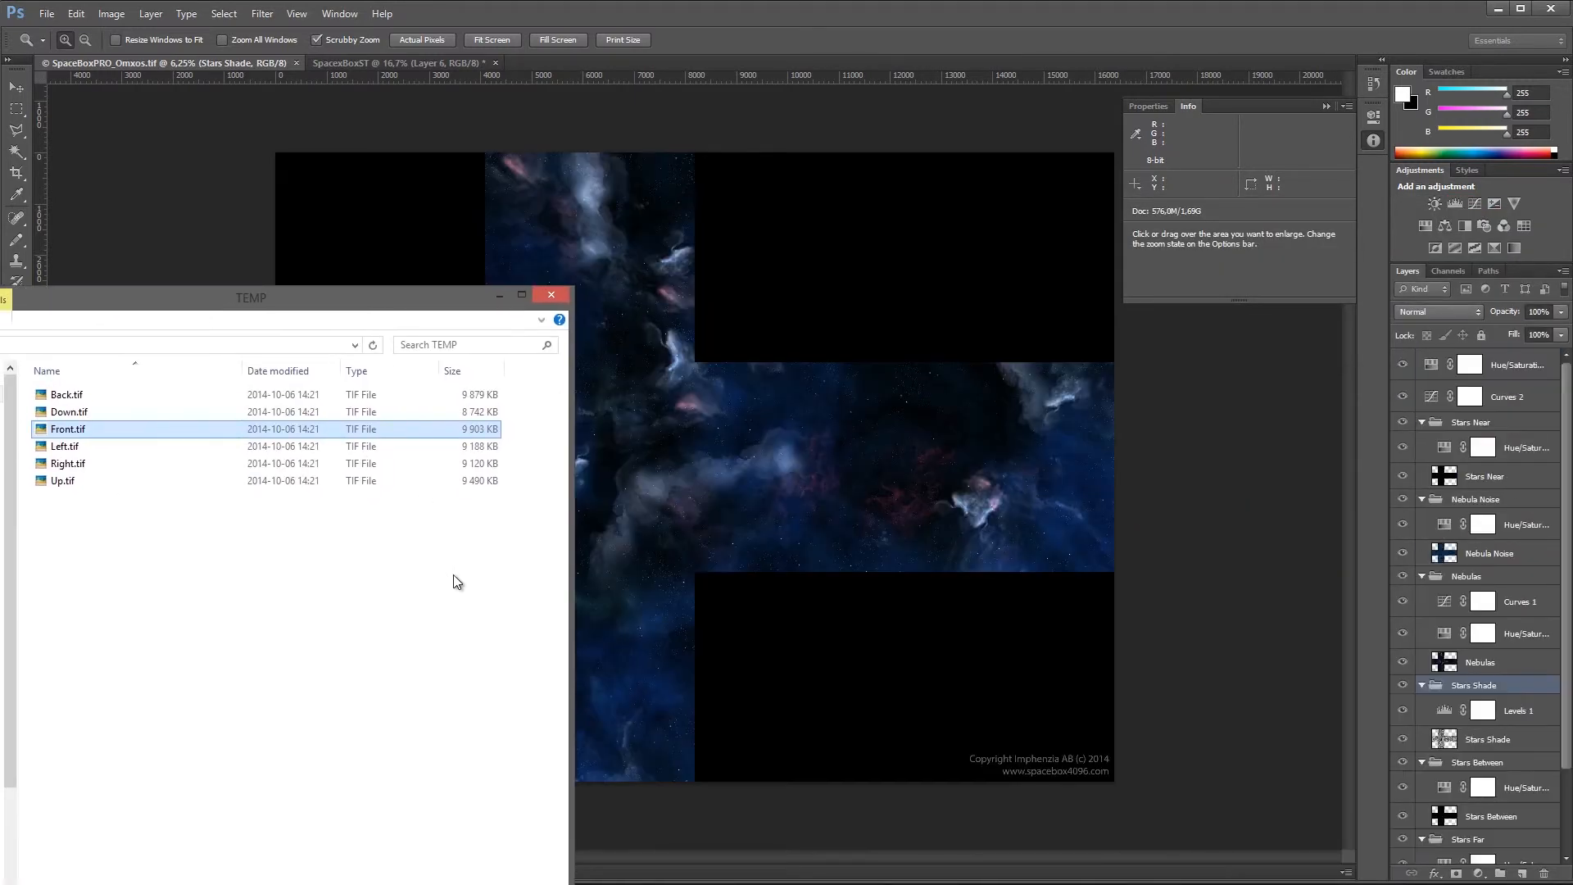
ctrl+click(471, 412)
ctrl+click(222, 481)
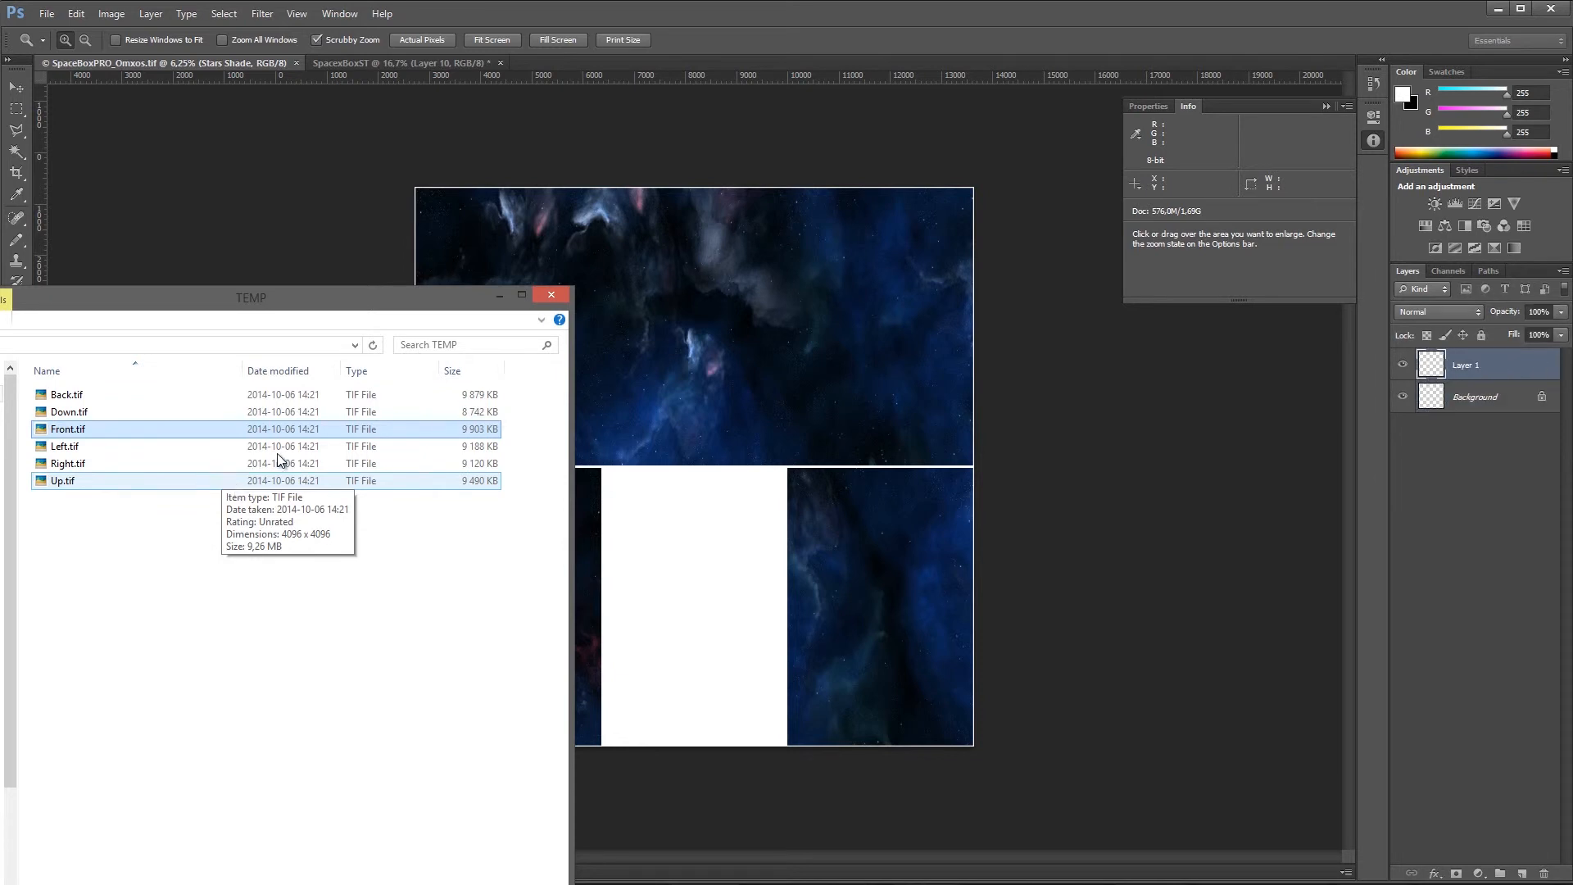
click(269, 428)
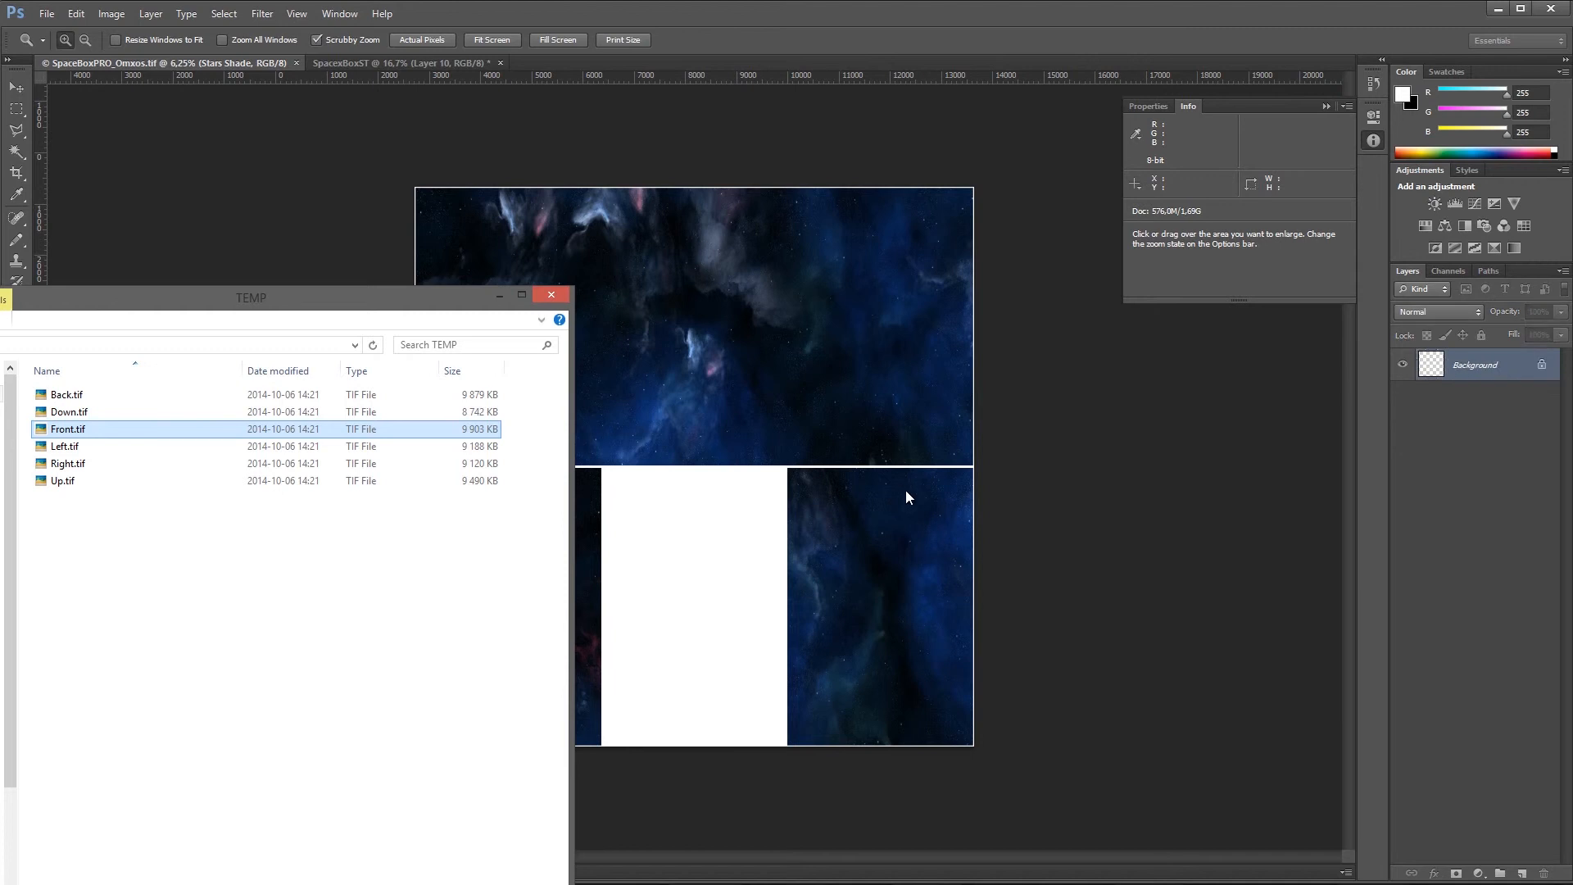
ctrl+click(399, 447)
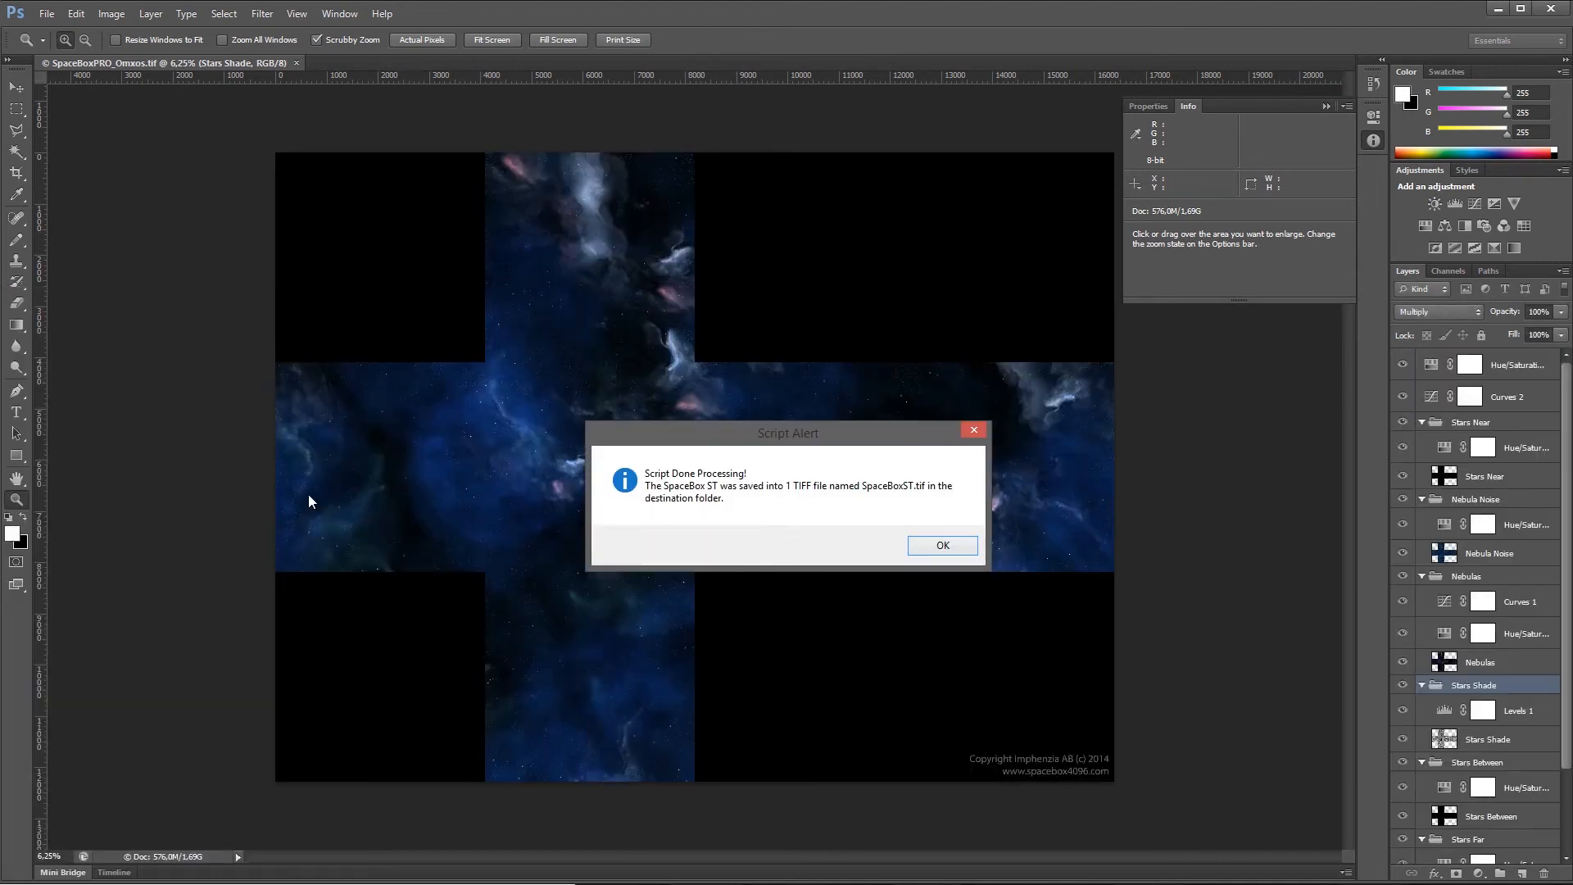
click(963, 548)
- Switch to File Explorer, view the exported SpaceBoxST.tif from the TEMP folder, and close the image viewer and the folder window
key(alt+Tab)
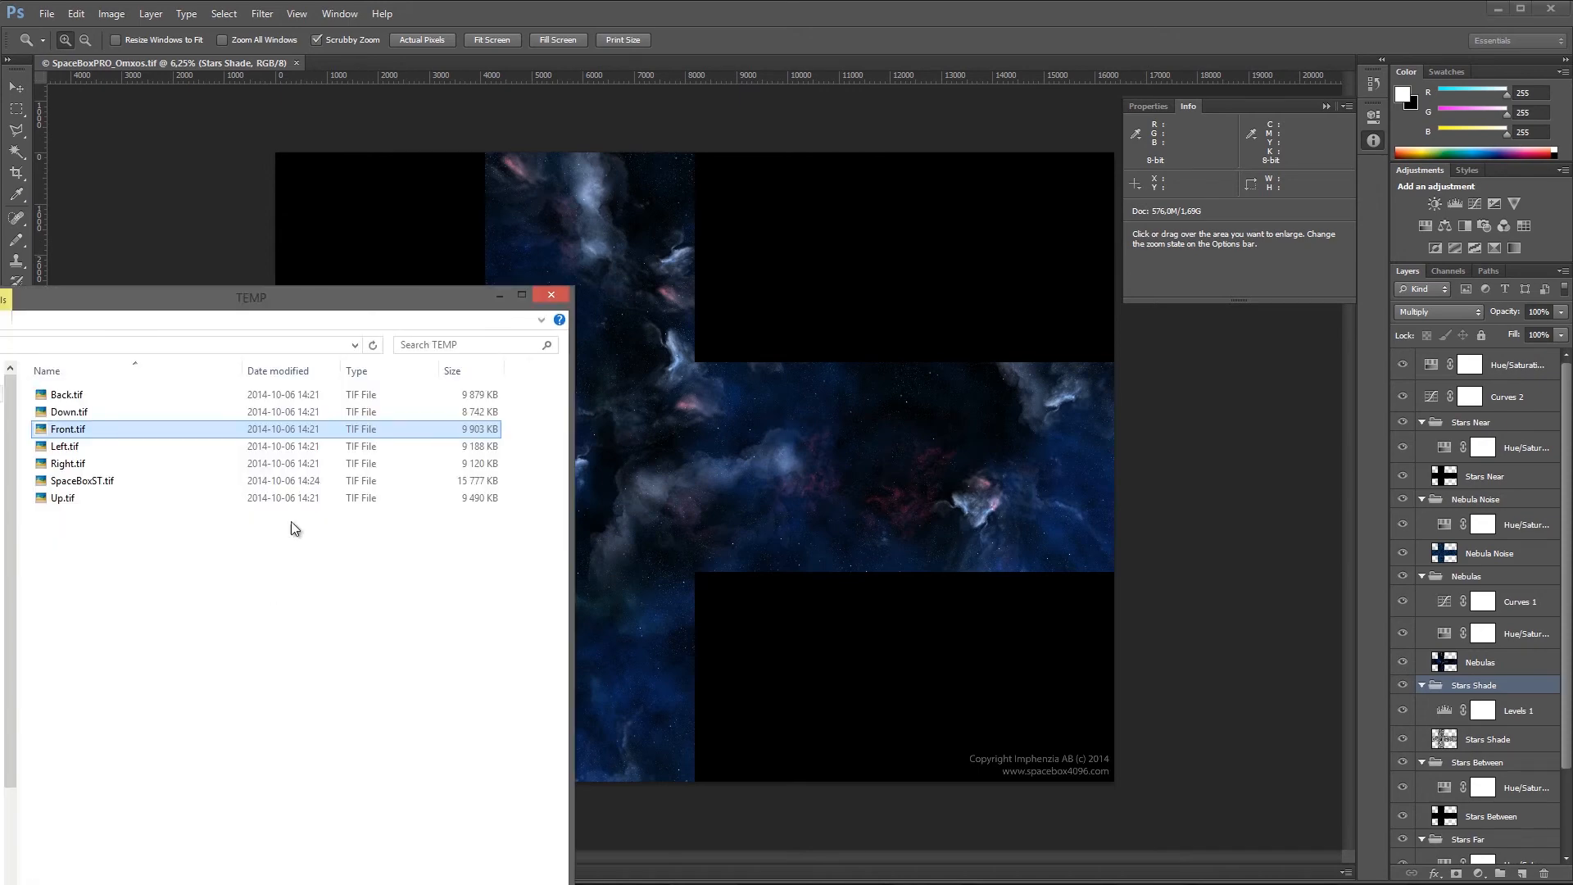
double_click(80, 482)
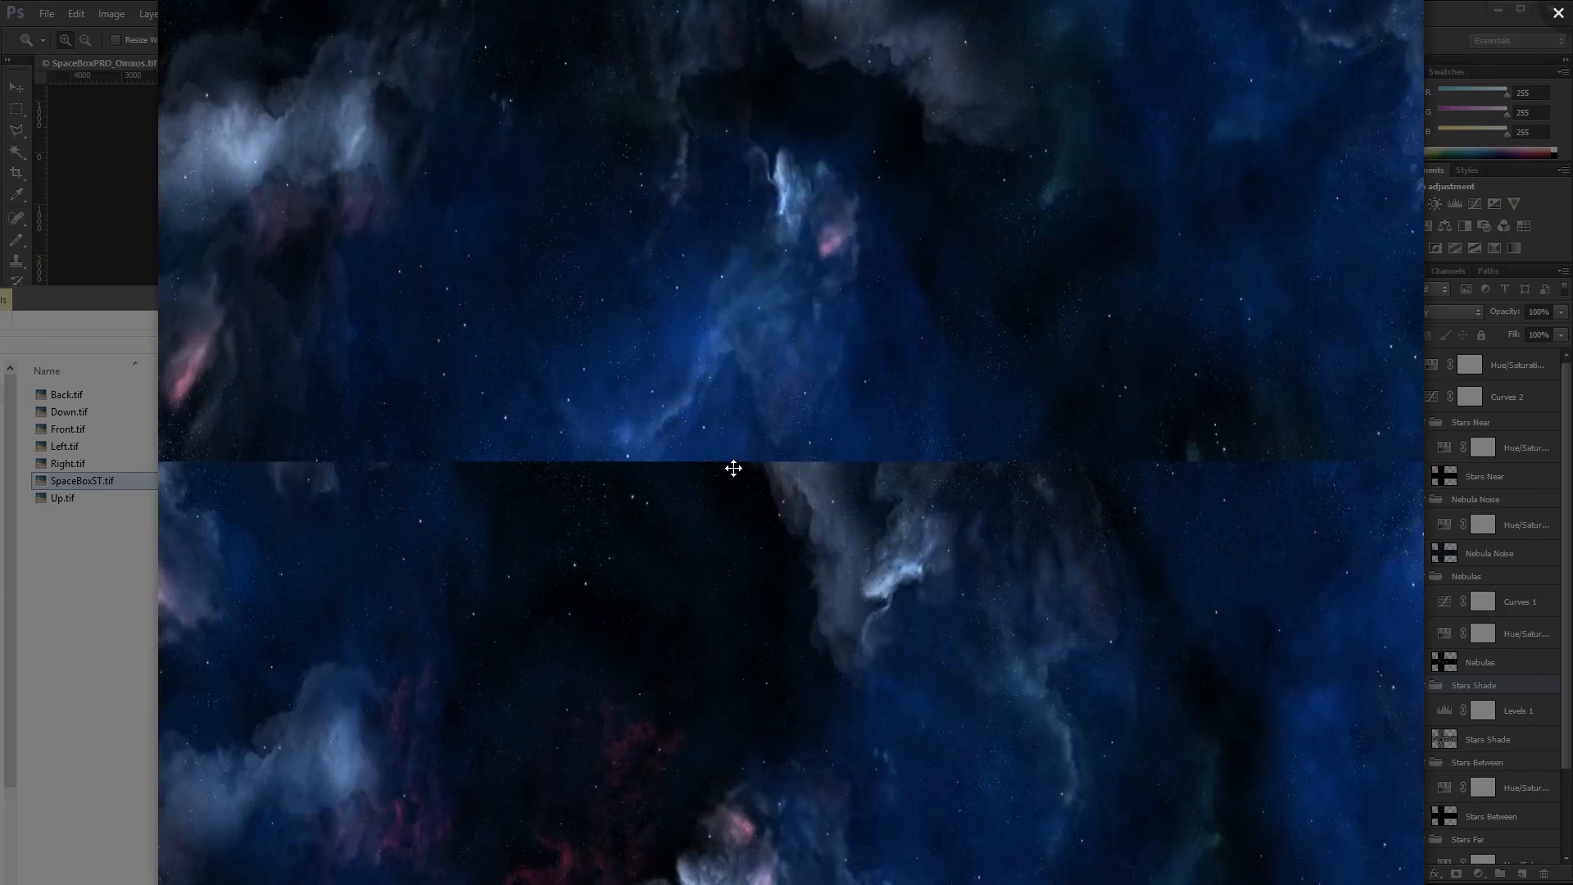
scroll(733, 467, down, 3)
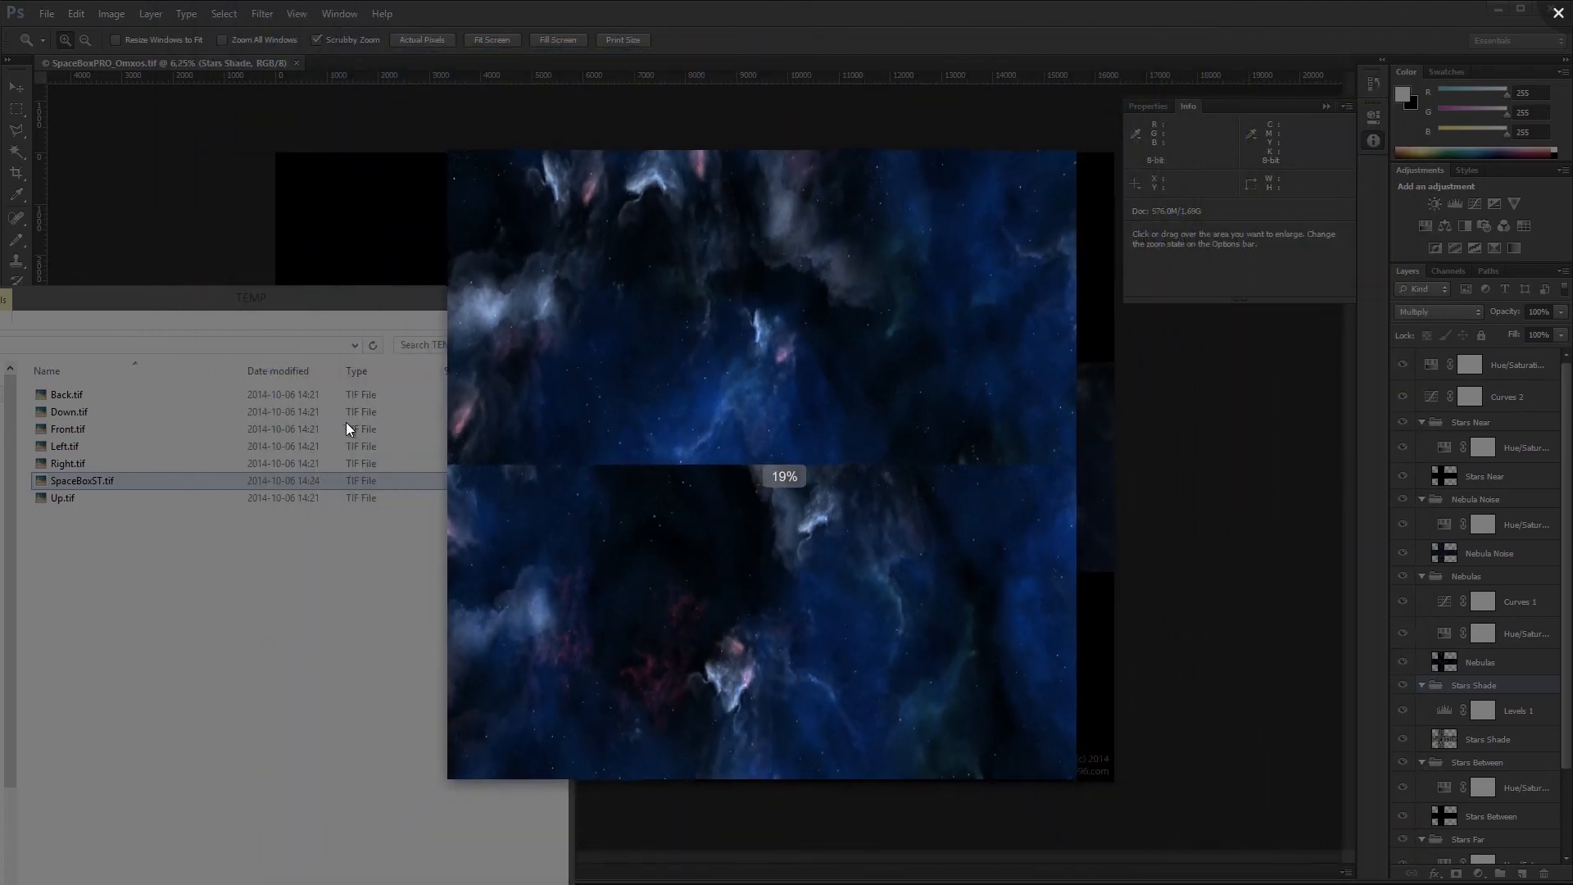
click(346, 422)
click(557, 297)
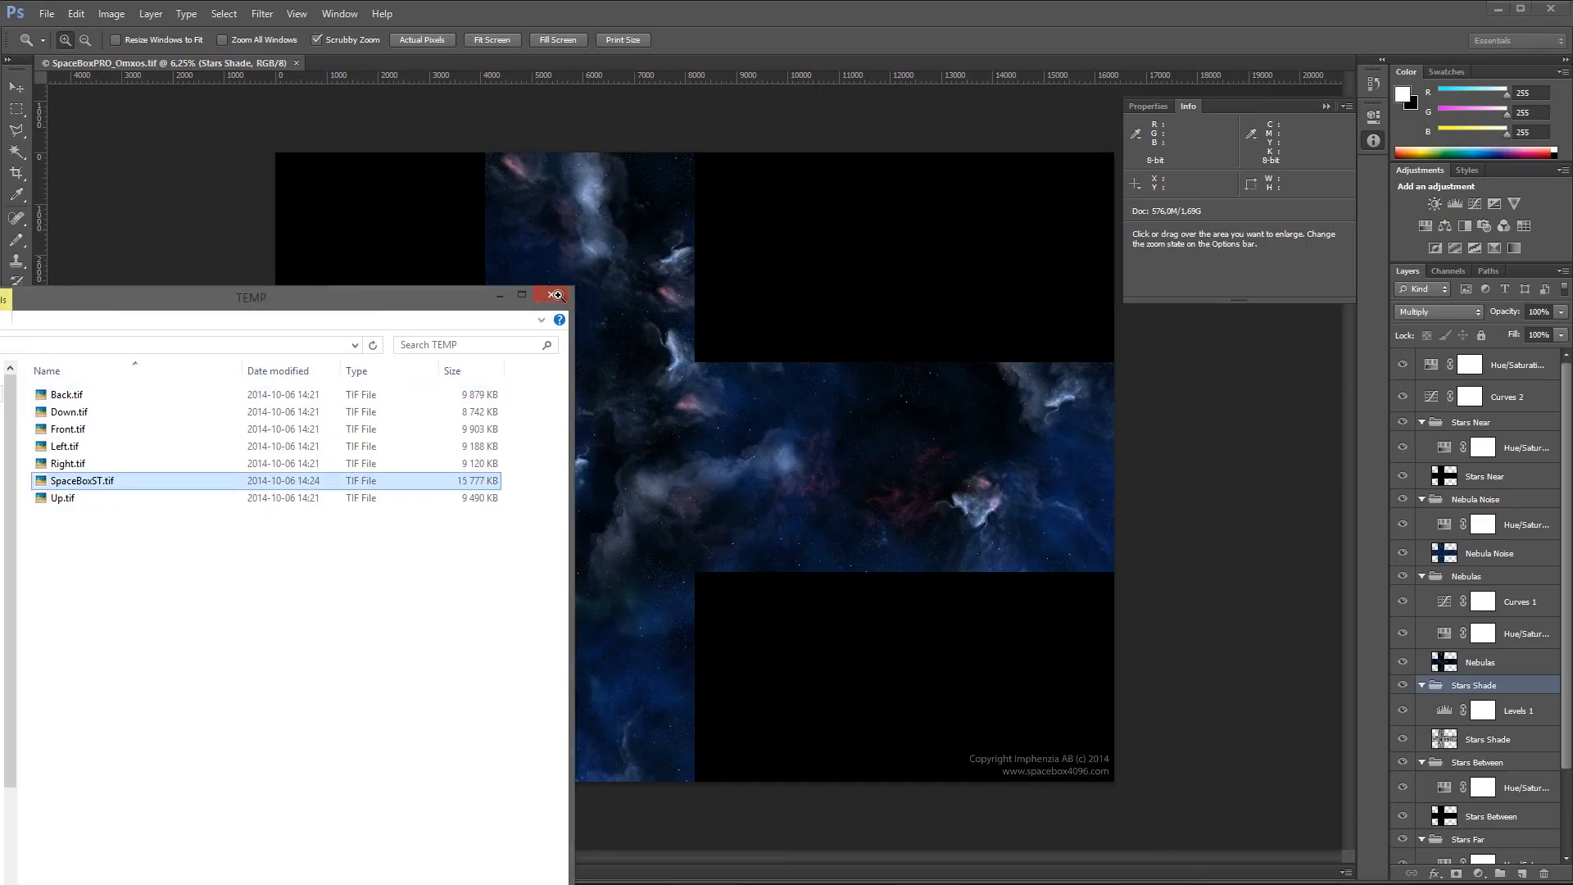